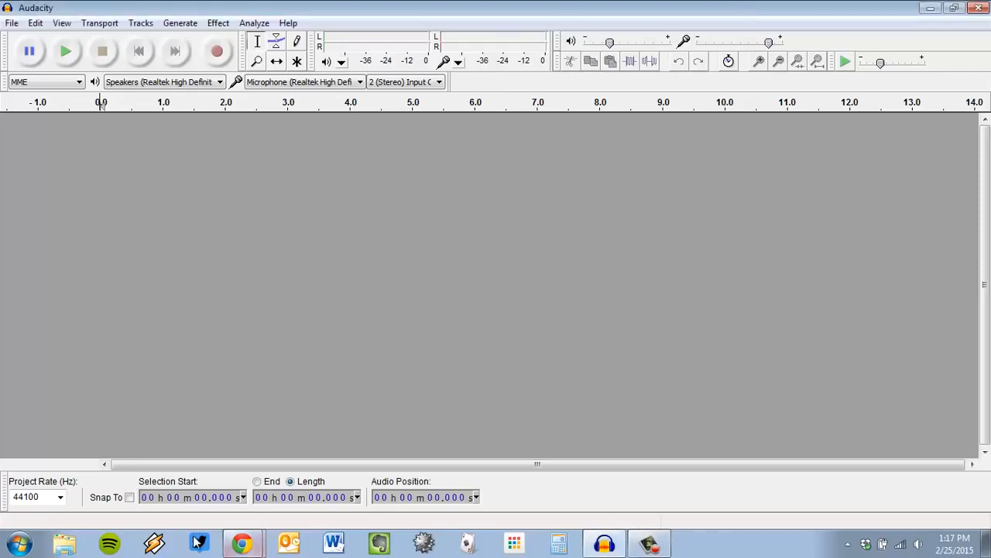
# Bring up the Audacity manual's tutorial on mixing a narration with background music in Chrome, and return to Audacity
pyautogui.moveTo(242, 542)
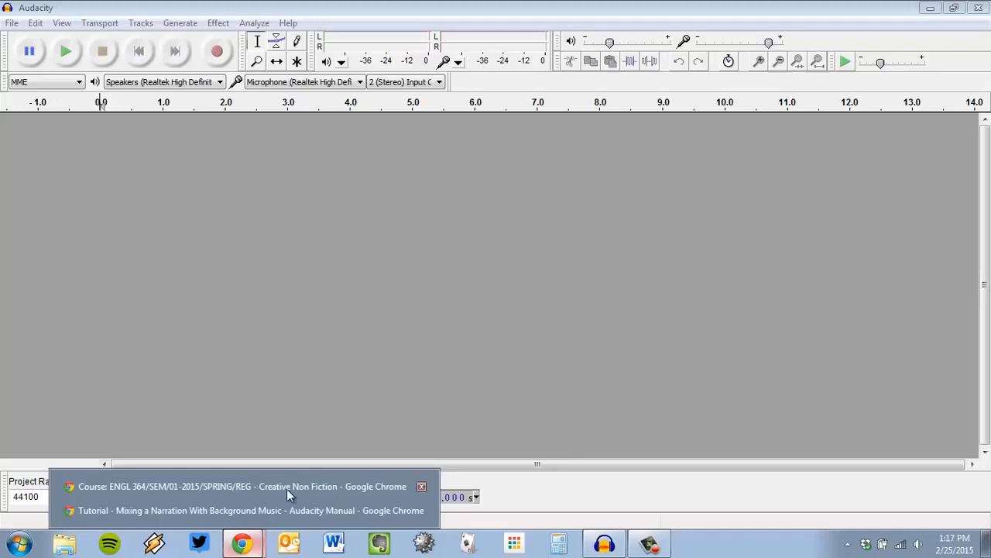
pyautogui.click(252, 509)
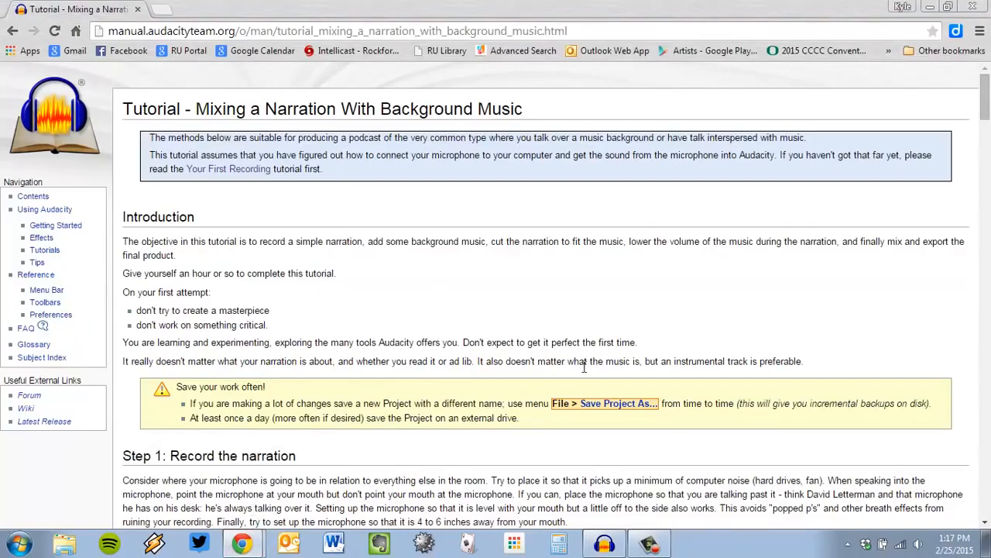
pyautogui.click(607, 546)
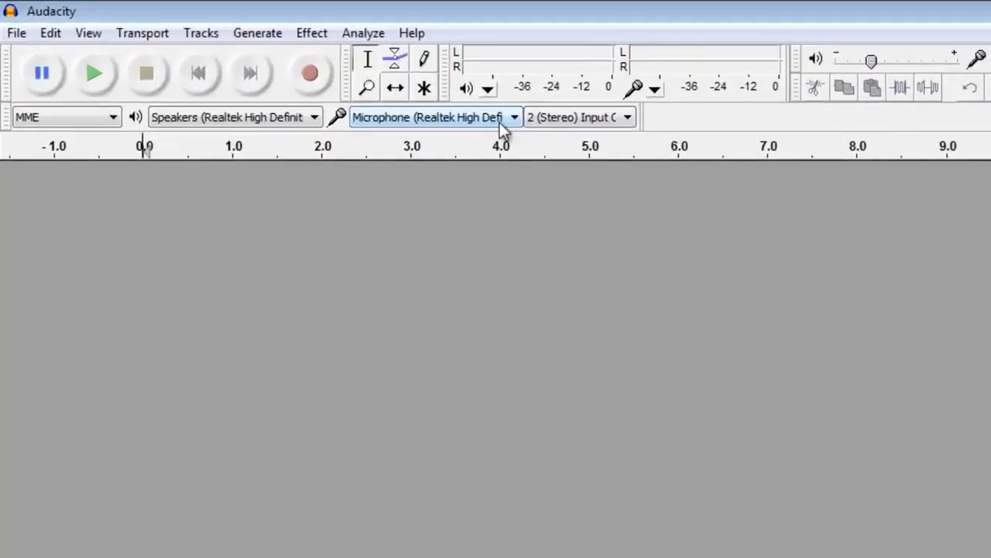
# Set the recording device to the Yeti Stereo Microphone and start monitoring the input level
pyautogui.click(648, 153)
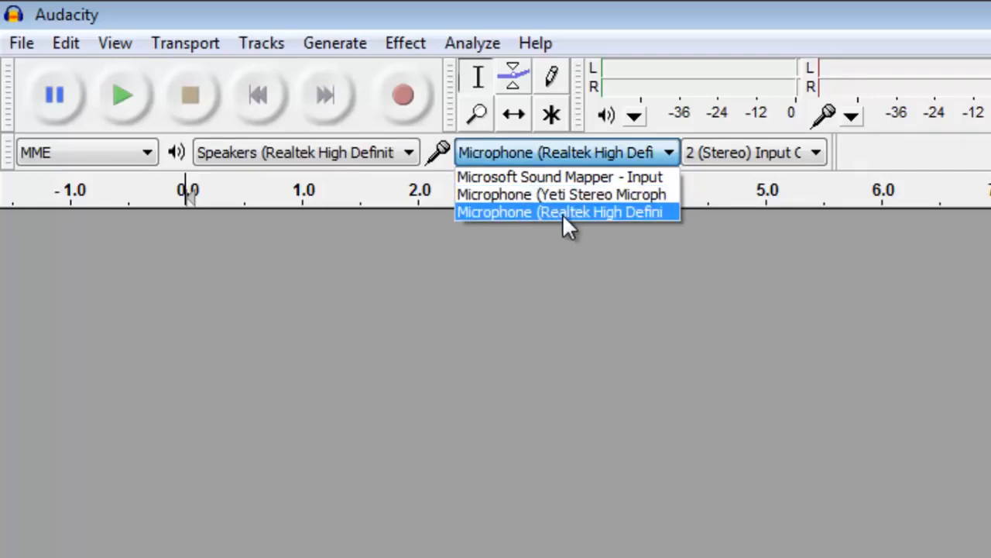
pyautogui.click(570, 193)
pyautogui.click(571, 194)
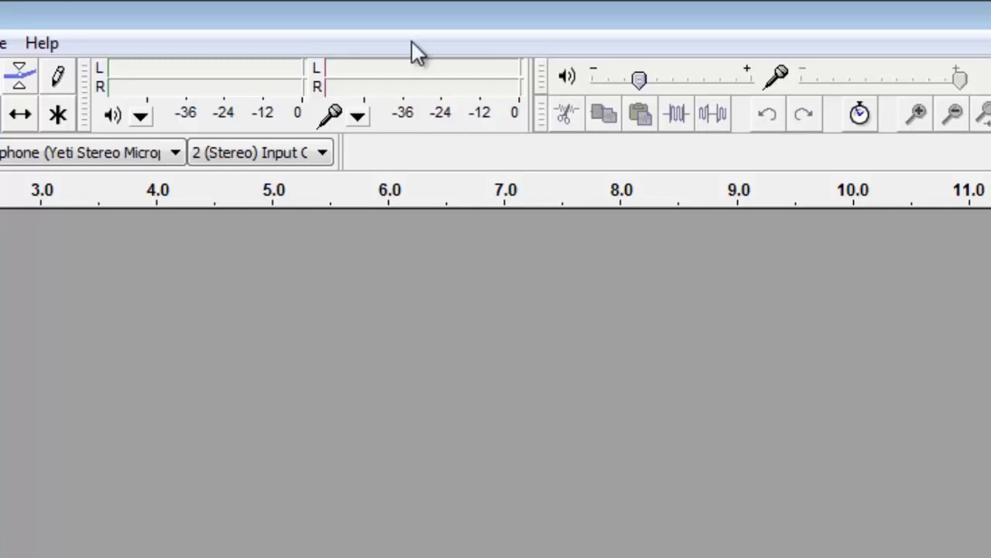
pyautogui.click(410, 85)
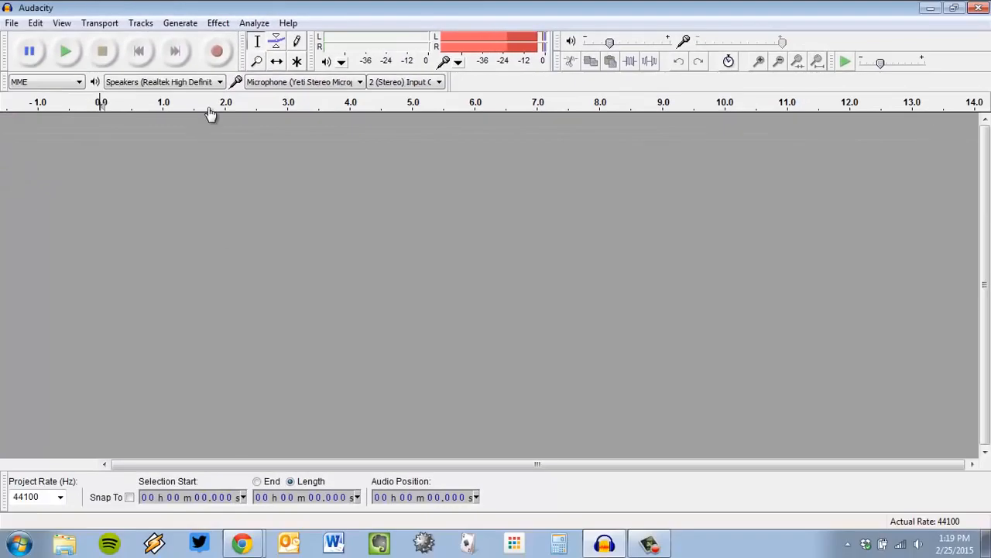
# Record a narration about 38 seconds long and fit the whole recording in the window
pyautogui.click(217, 52)
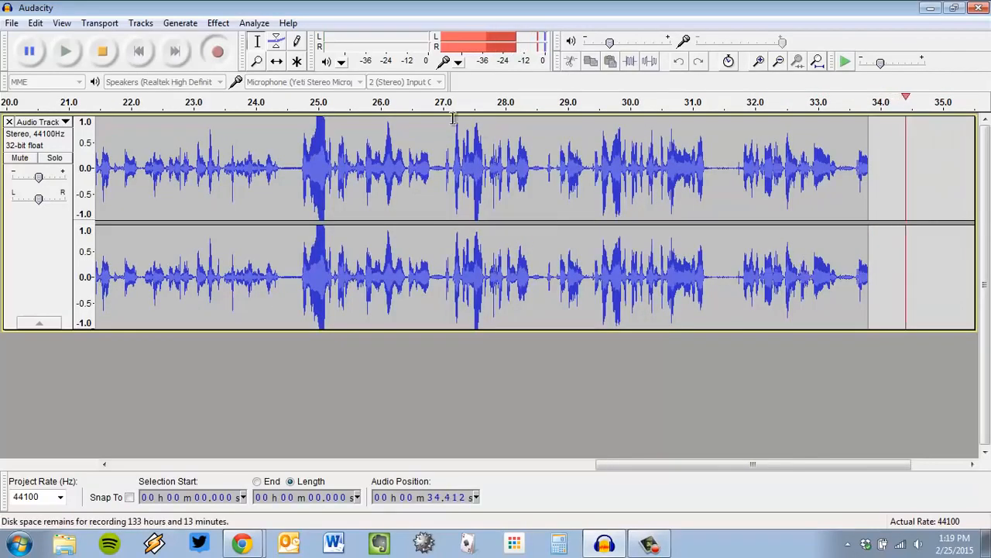
pyautogui.click(106, 53)
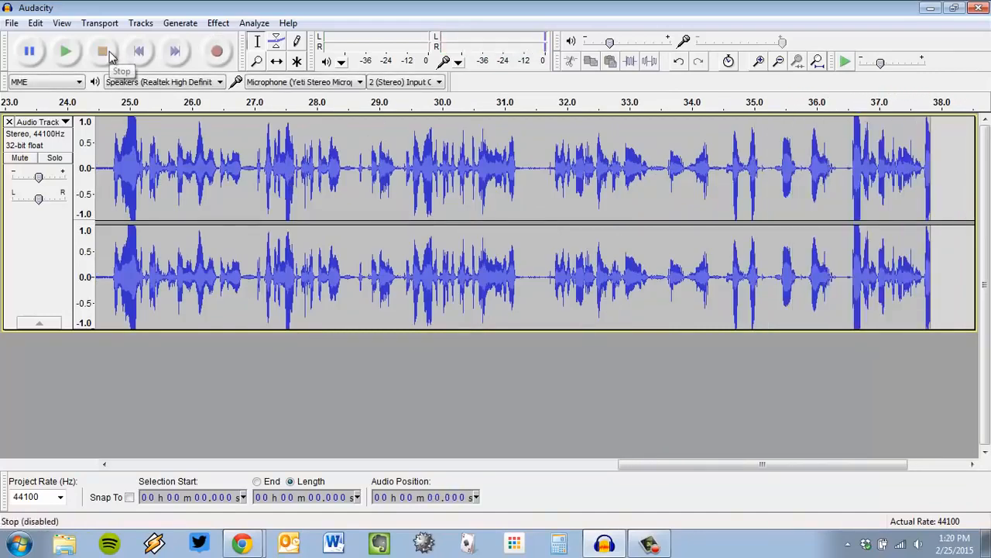
pyautogui.moveTo(676, 468); pyautogui.dragTo(195, 464)
pyautogui.click(62, 23)
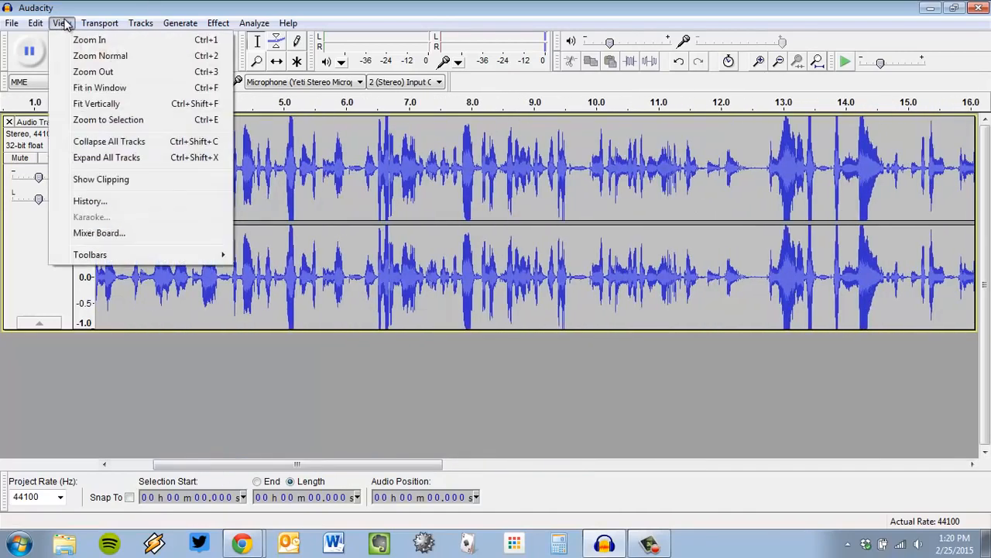
pyautogui.click(97, 87)
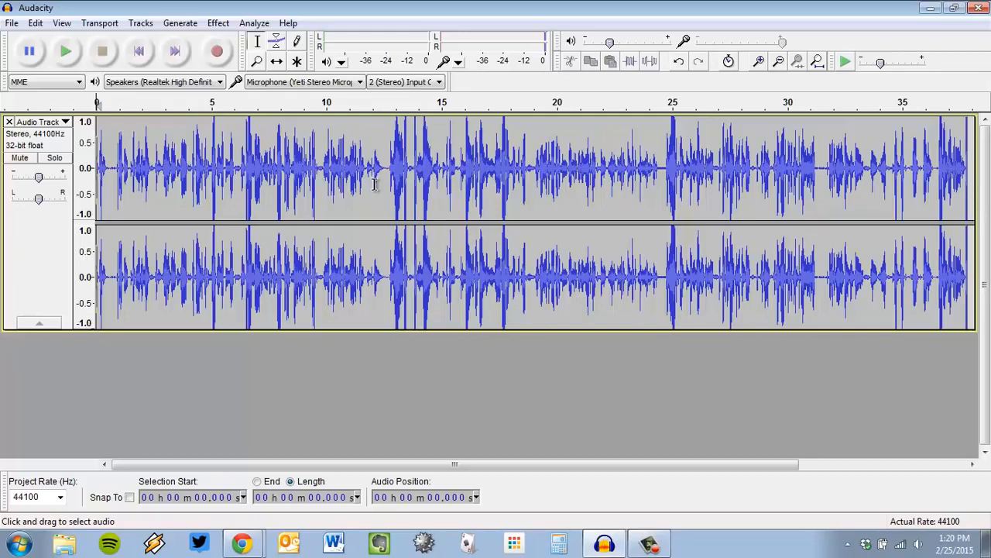
# Try selecting the whole narration and parts of it, ending with an 11-second stretch from about 19.7 seconds
pyautogui.hotkey('ctrl', 'a')
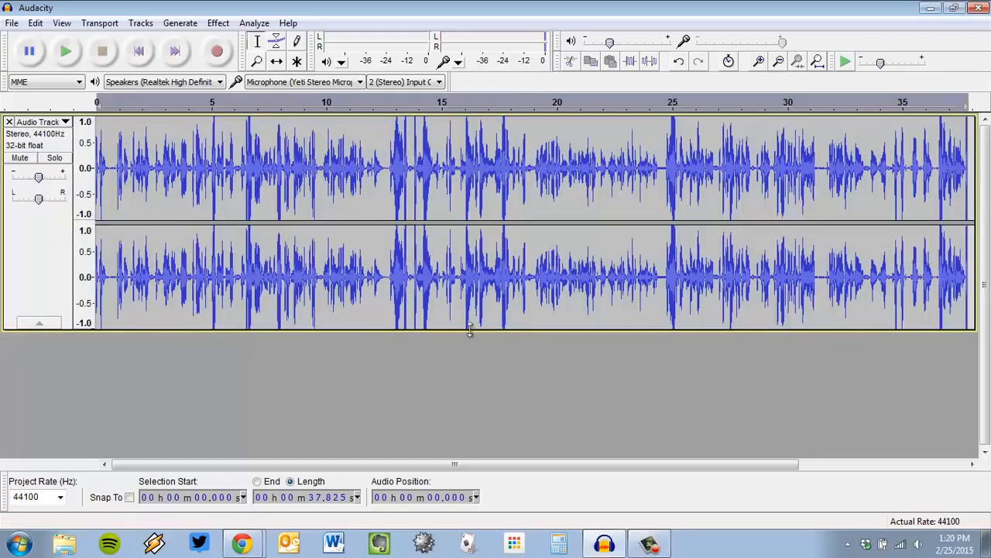
pyautogui.click(25, 242)
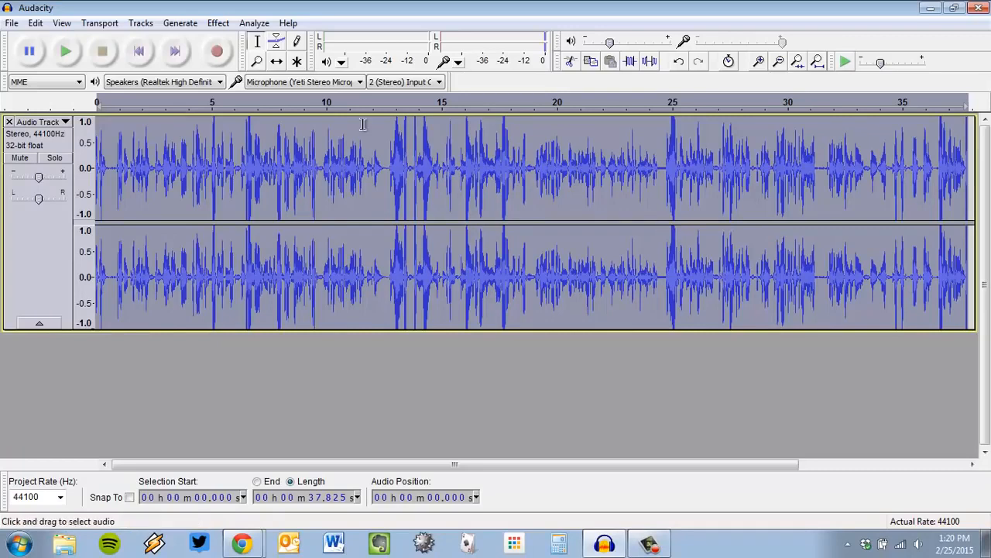
pyautogui.click(272, 156)
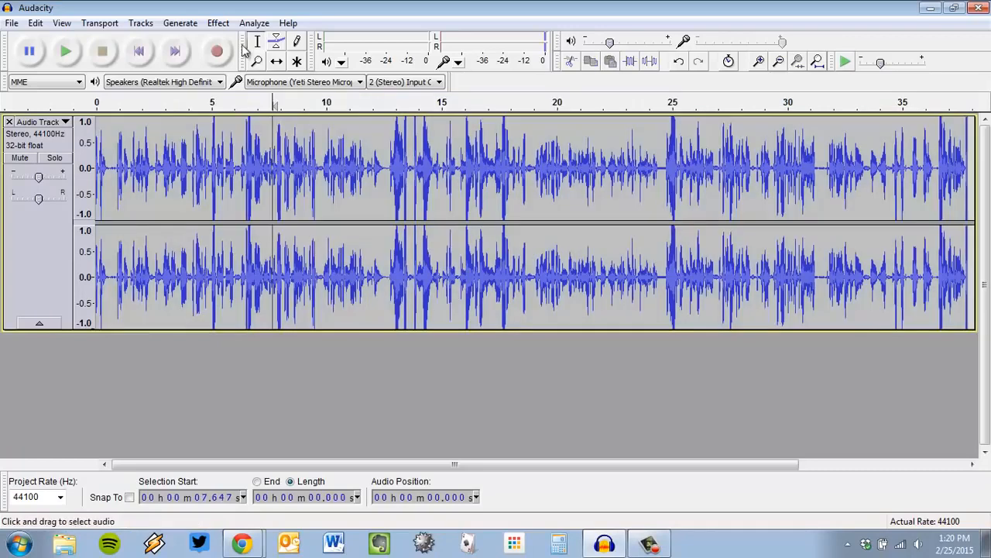
pyautogui.moveTo(276, 156); pyautogui.dragTo(480, 159)
pyautogui.moveTo(552, 158); pyautogui.dragTo(806, 157)
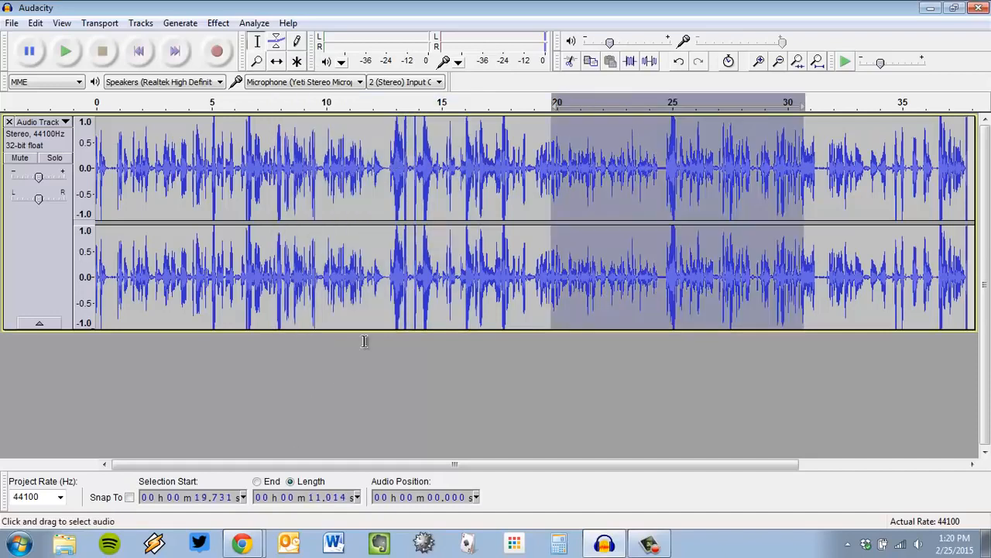
# Apply the Compressor to the whole narration track with a -18 dB threshold, -80 dB noise floor and 6:1 ratio
pyautogui.click(34, 277)
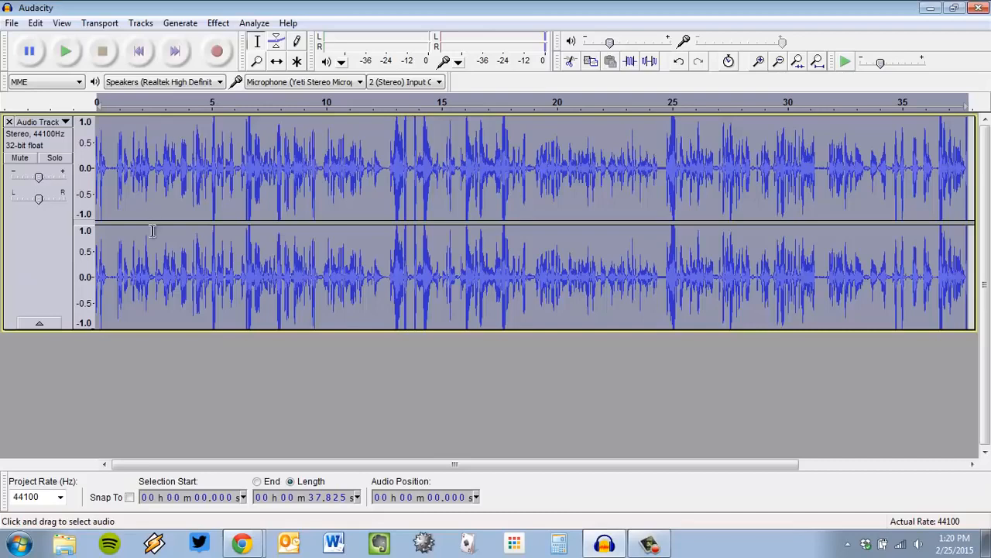
pyautogui.click(223, 25)
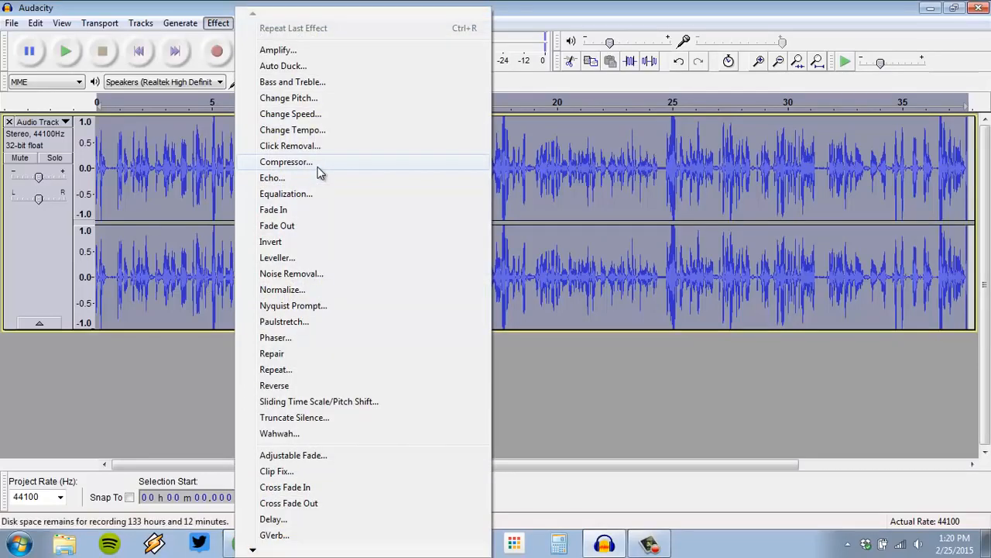
pyautogui.click(287, 162)
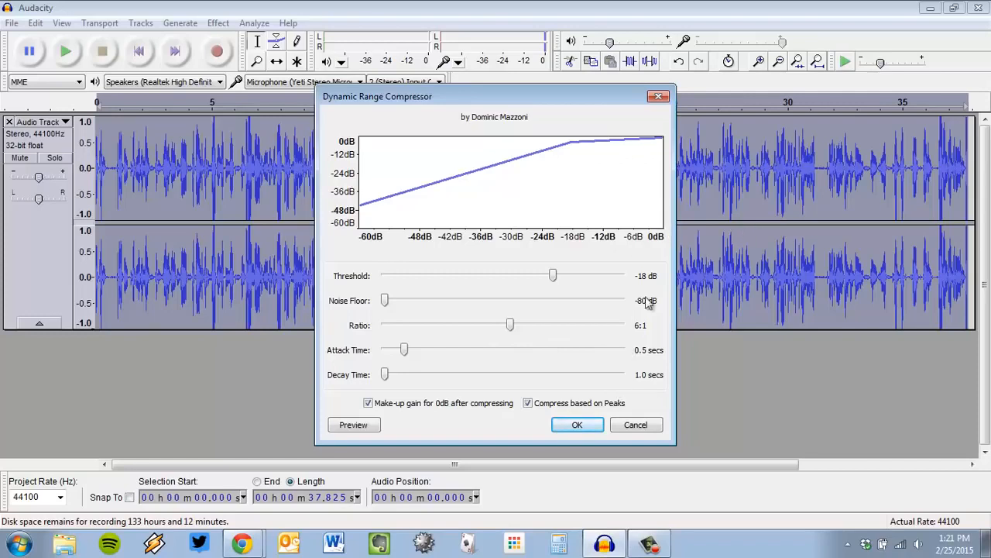
pyautogui.click(243, 547)
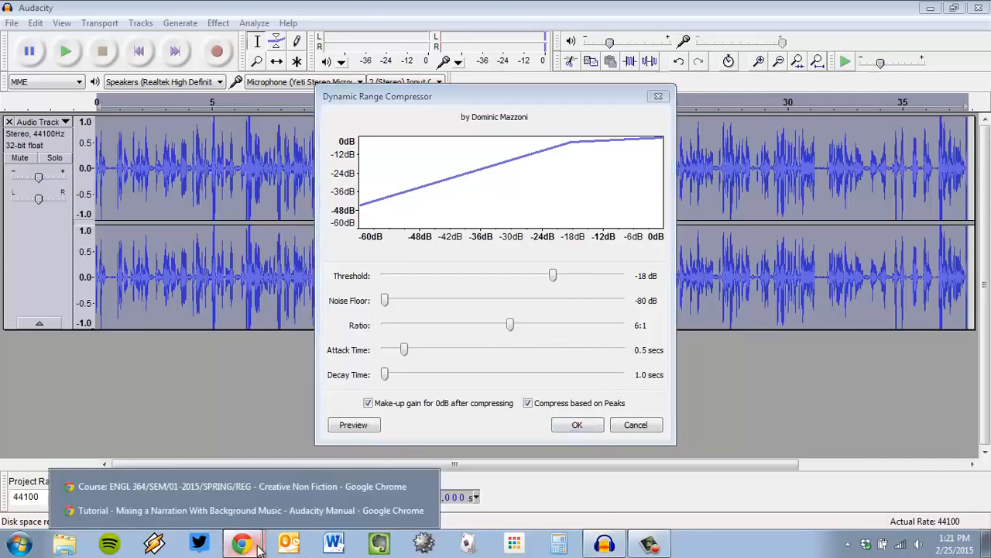
pyautogui.click(256, 513)
pyautogui.scroll(-20, 459, 246)
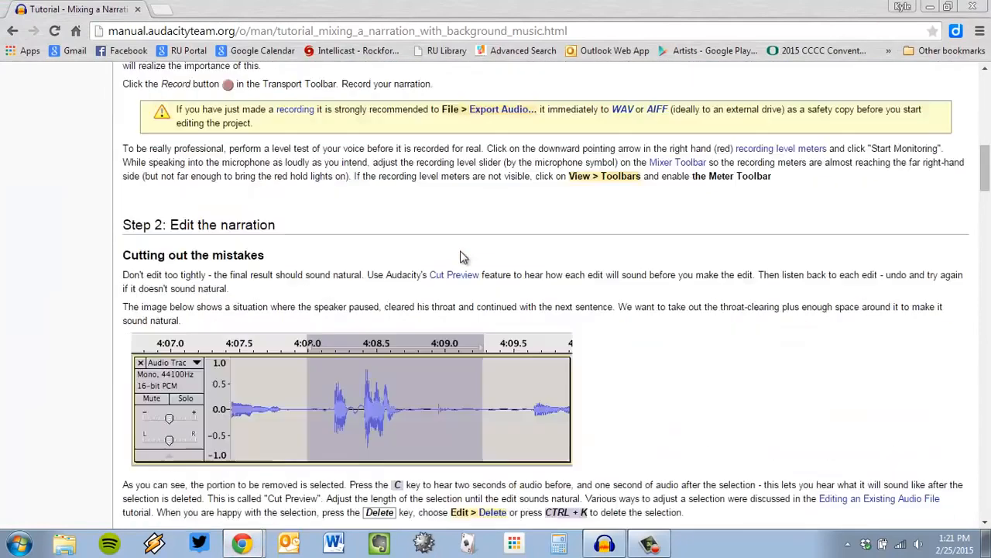
pyautogui.hotkey('alt', 'Tab')
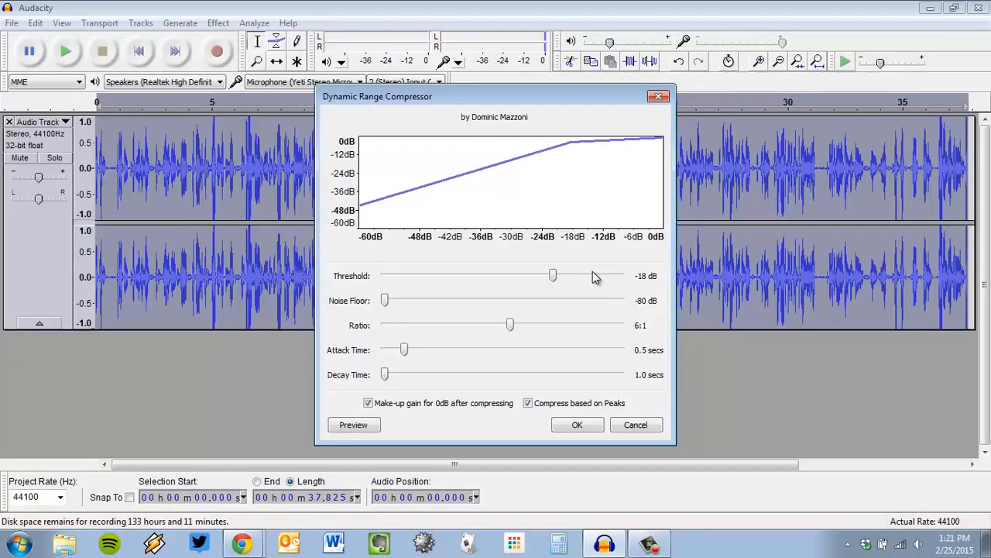
pyautogui.click(580, 424)
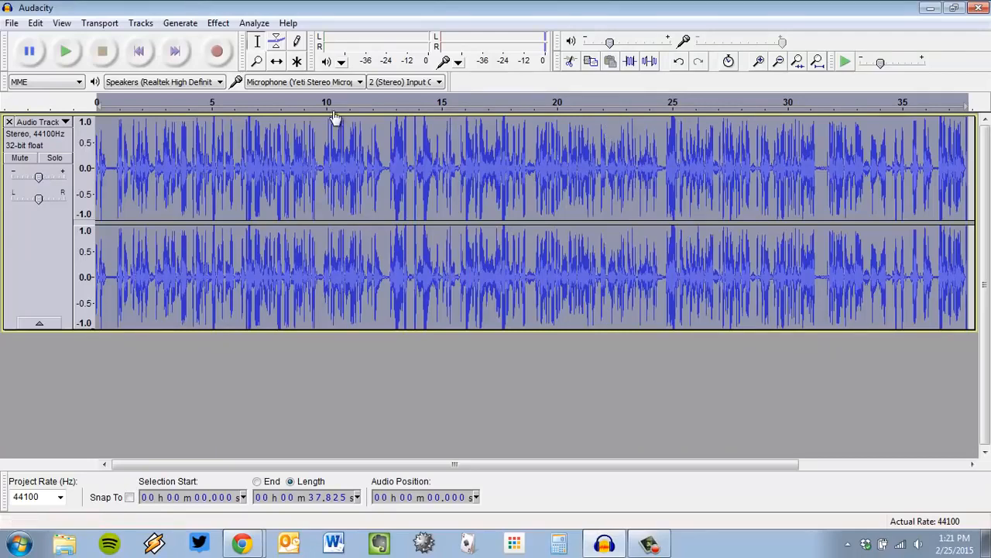
pyautogui.click(430, 154)
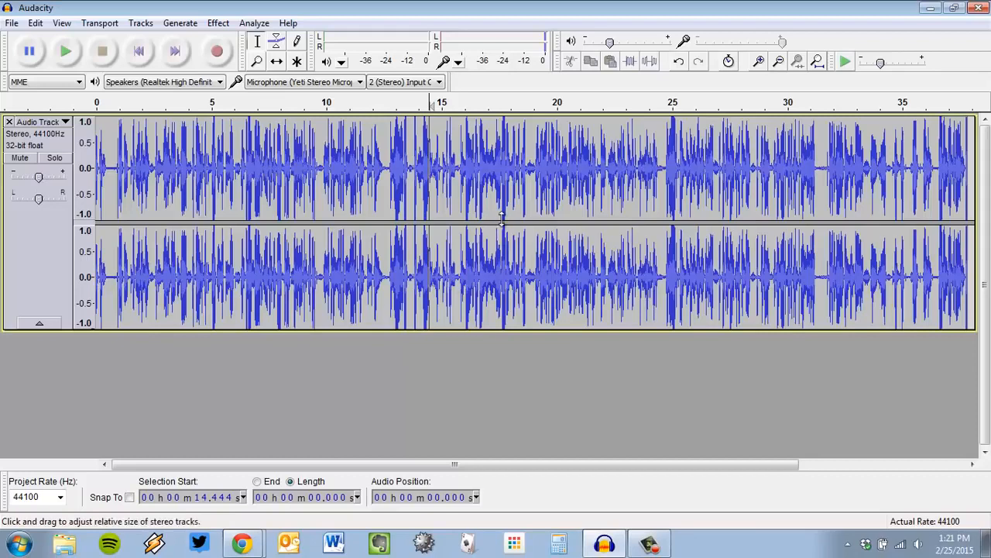
# Import the song 01 Vertigogo (Opening Theme) from the Music library as a second track below the narration
pyautogui.click(62, 544)
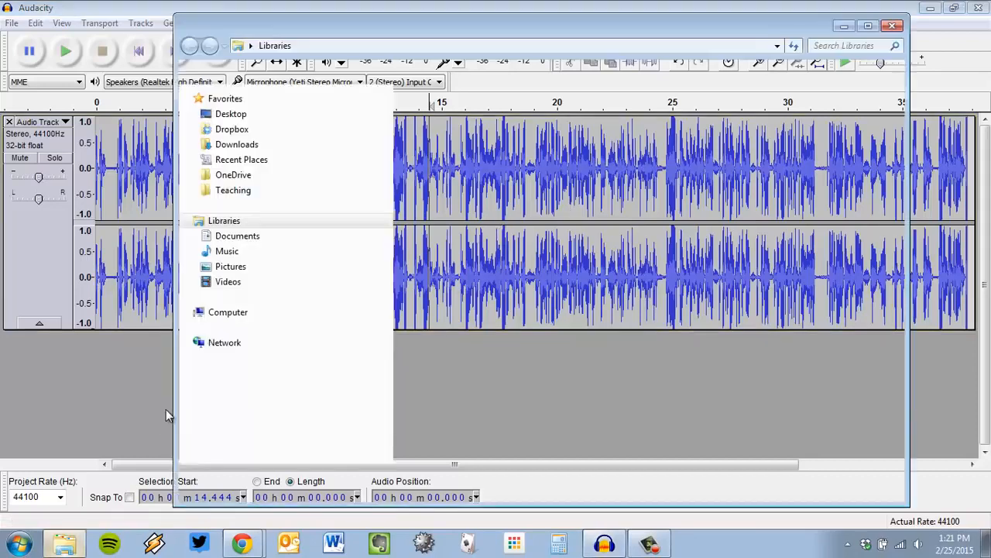
pyautogui.doubleClick(654, 144)
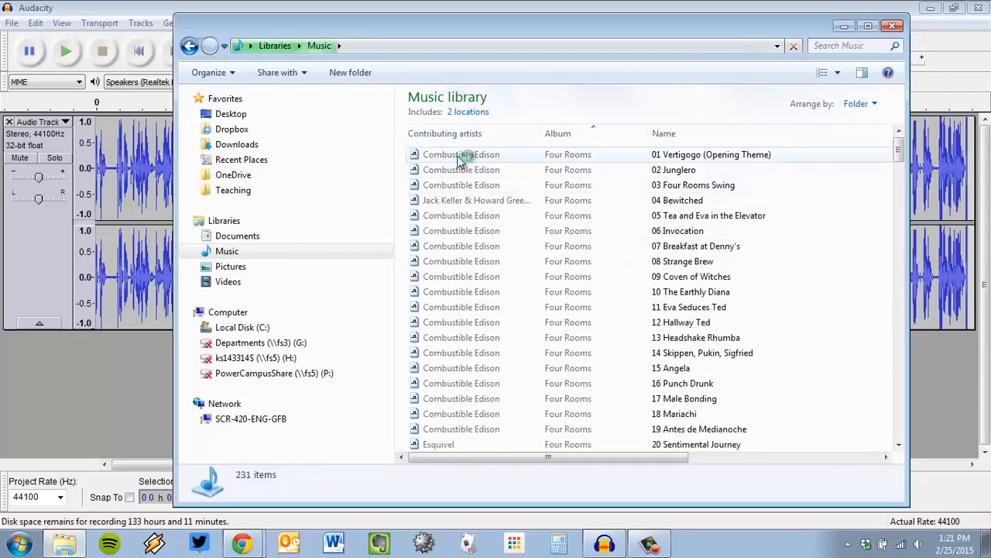
pyautogui.click(457, 156)
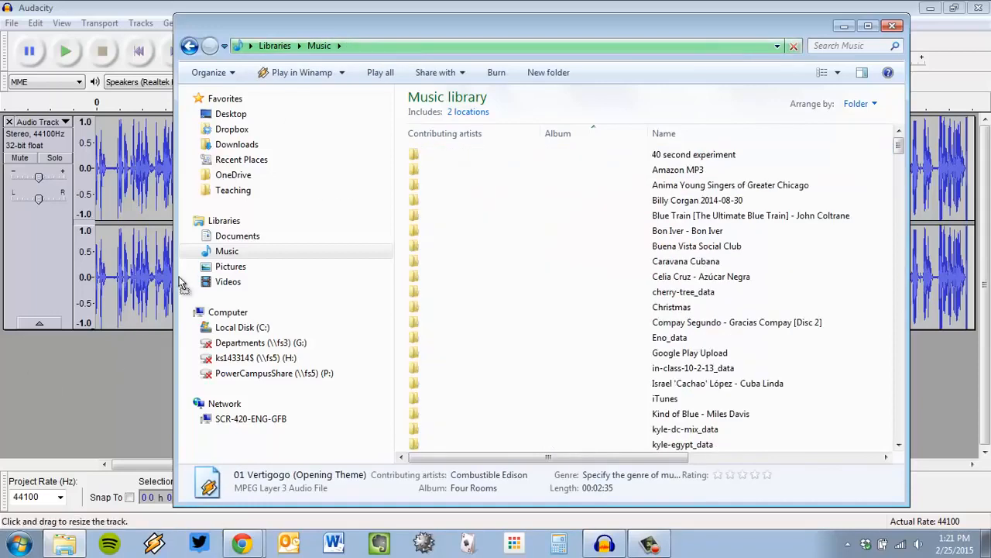
pyautogui.click(127, 6)
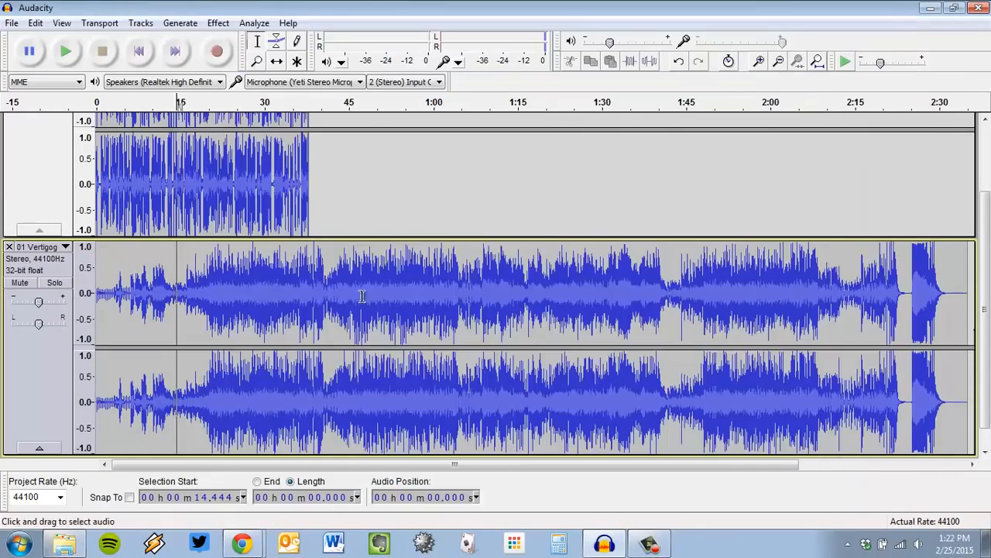
# Examine the narration and music waveforms along the timeline, comparing their lengths and checking the end of the song
pyautogui.scroll(3, 224, 309)
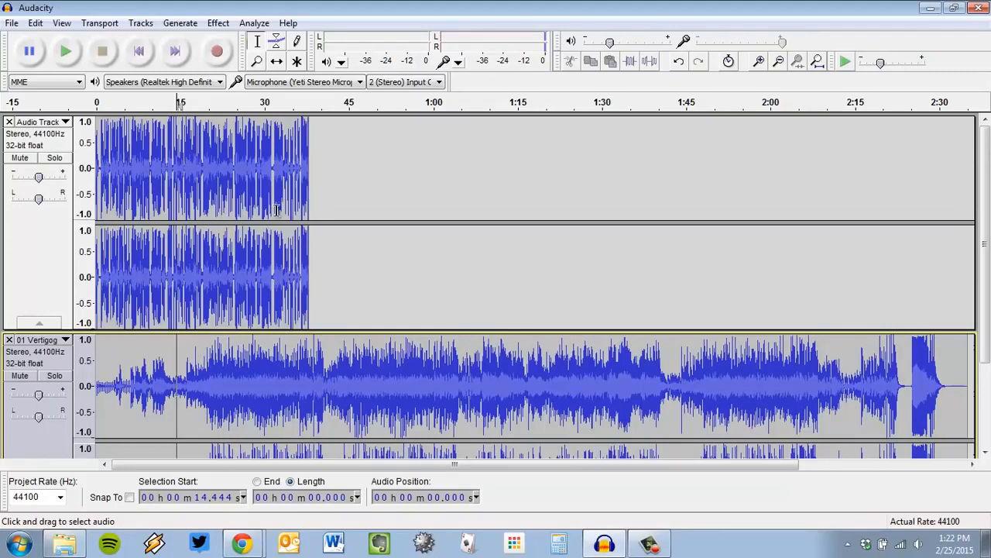
pyautogui.scroll(4, 275, 210)
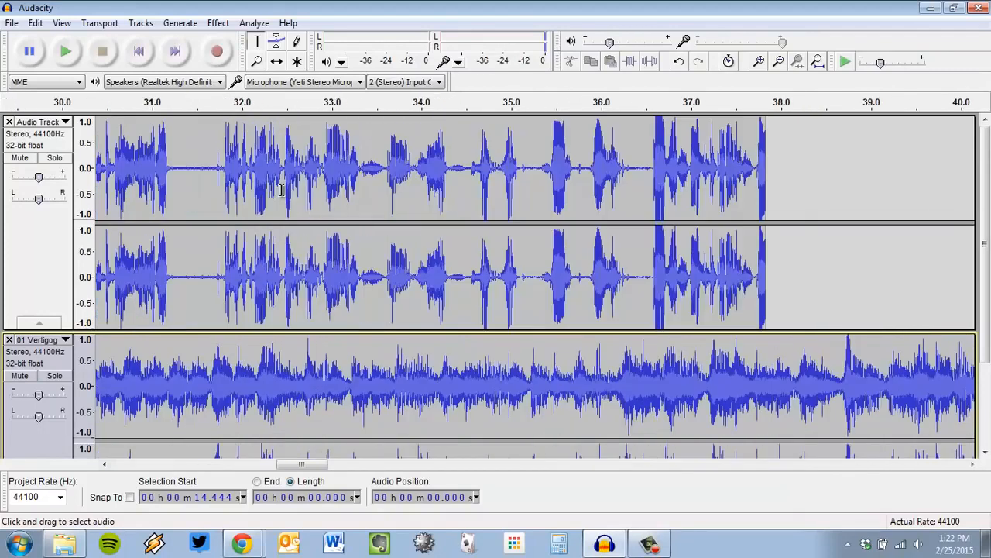
pyautogui.scroll(-3, 297, 197)
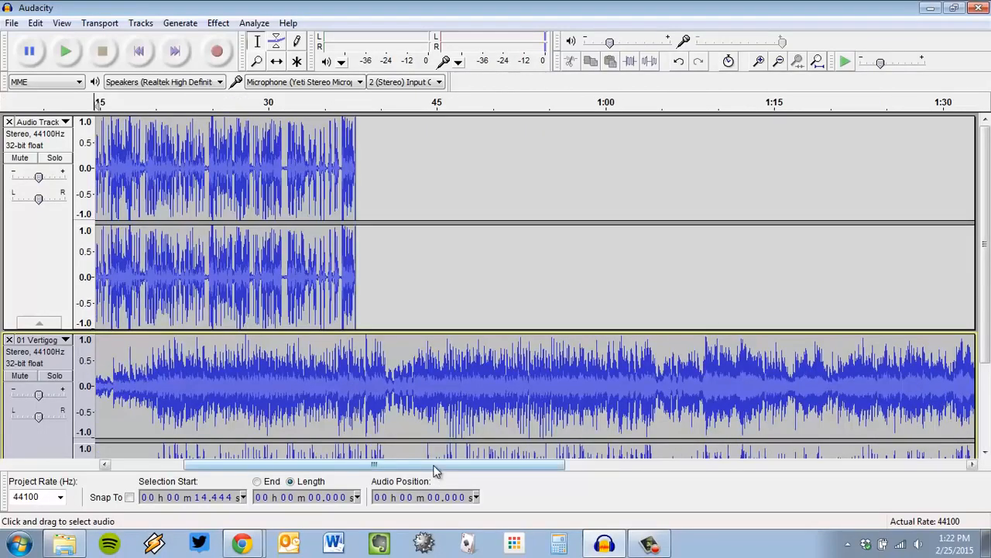
pyautogui.moveTo(376, 464); pyautogui.dragTo(309, 463)
pyautogui.scroll(-3, 493, 285)
pyautogui.scroll(3, 499, 312)
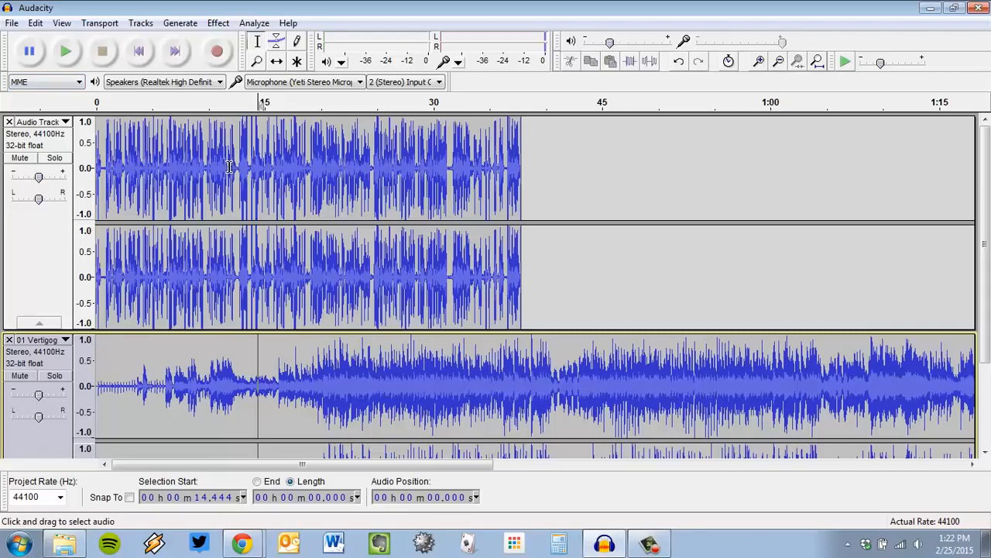
pyautogui.scroll(-3, 178, 221)
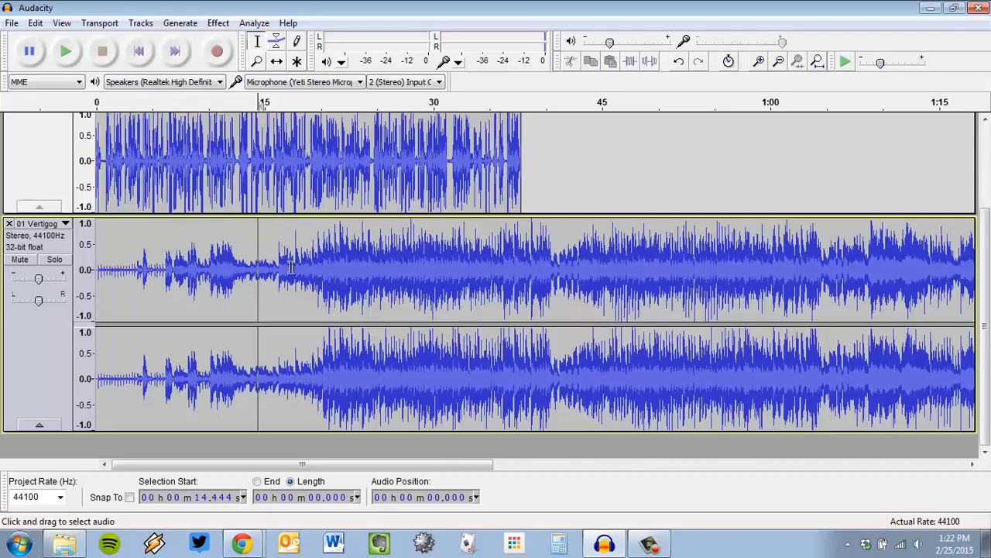
pyautogui.scroll(-2, 390, 263)
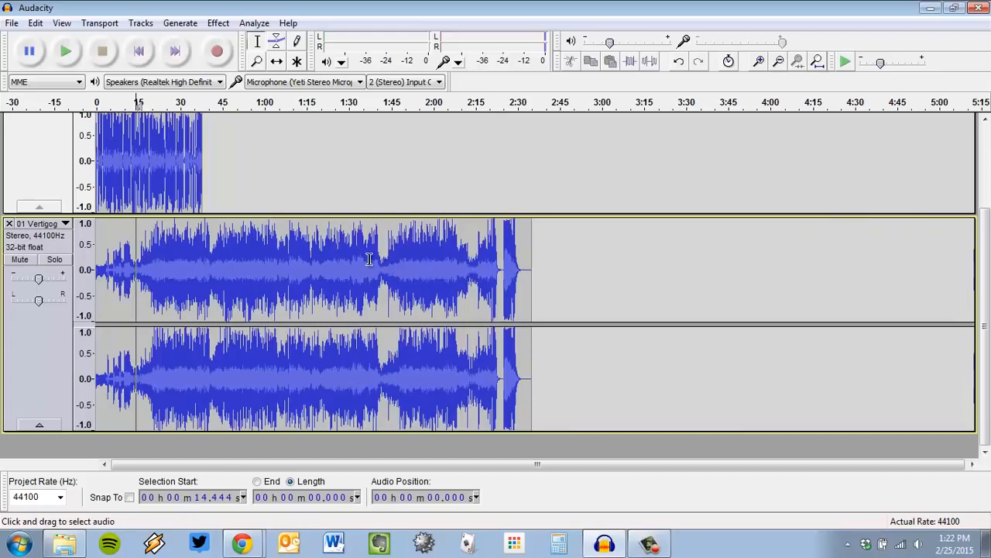
pyautogui.scroll(1, 370, 258)
pyautogui.scroll(1, 357, 268)
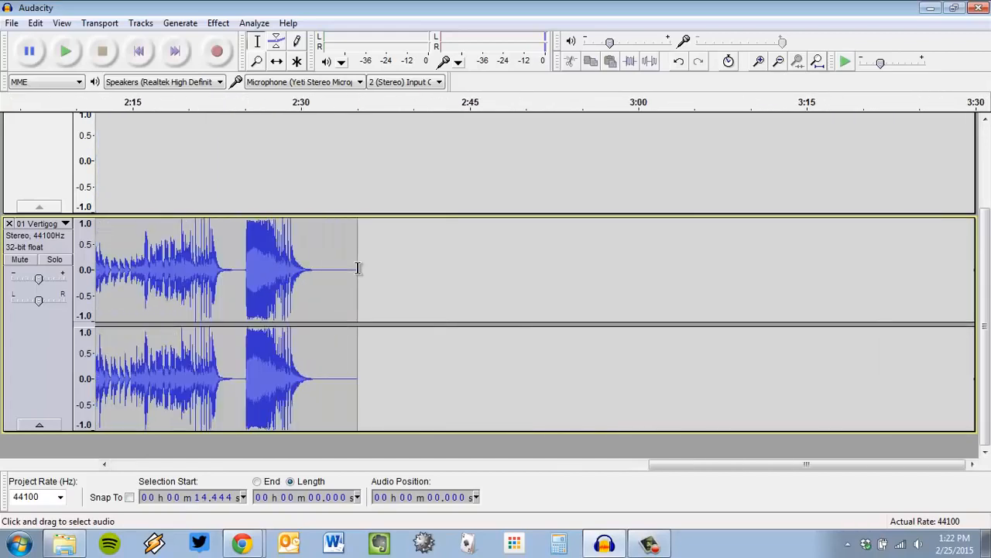
pyautogui.moveTo(654, 465); pyautogui.dragTo(232, 465)
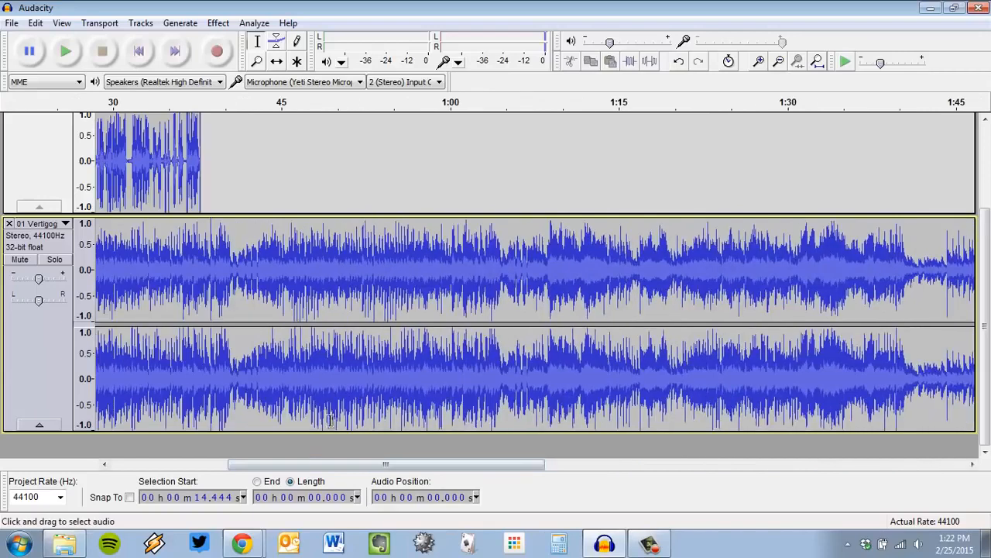
pyautogui.scroll(-4, 329, 420)
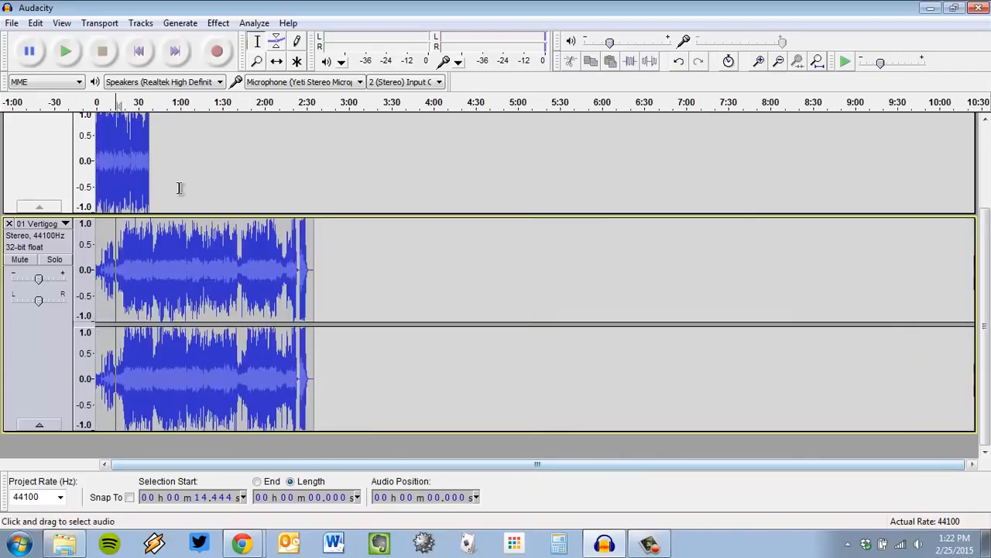
# Delete the music from the end of the narration, at about 37.8 s, through to the end of the song
pyautogui.scroll(3, 147, 248)
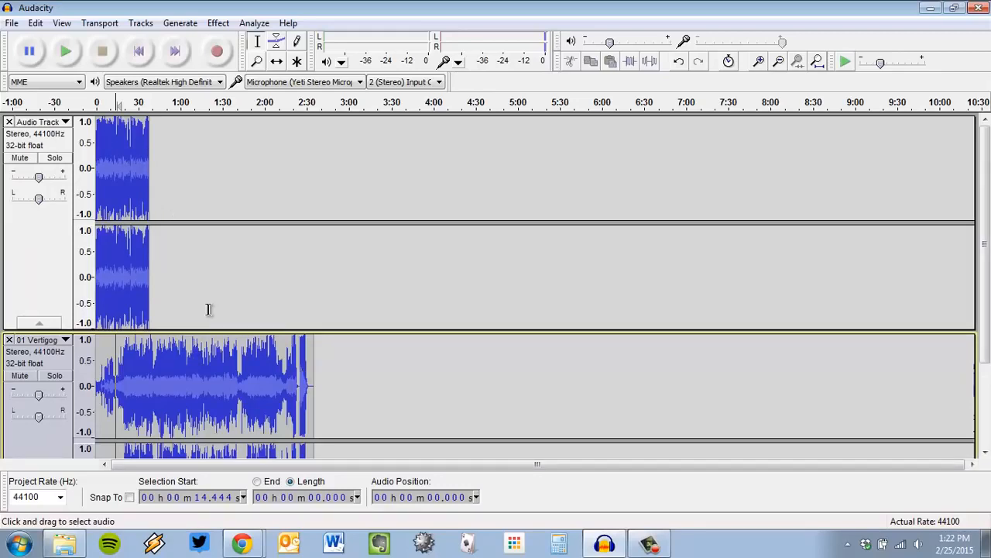
pyautogui.keyDown('ctrl'); pyautogui.scroll(2, 209, 307); pyautogui.keyUp('ctrl')
pyautogui.moveTo(450, 466); pyautogui.dragTo(126, 466)
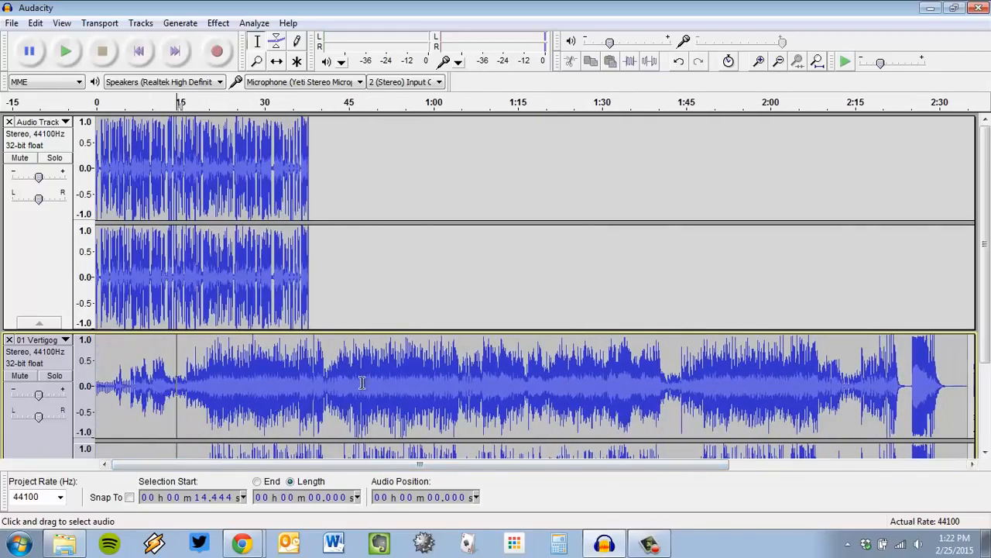
pyautogui.scroll(-3, 365, 382)
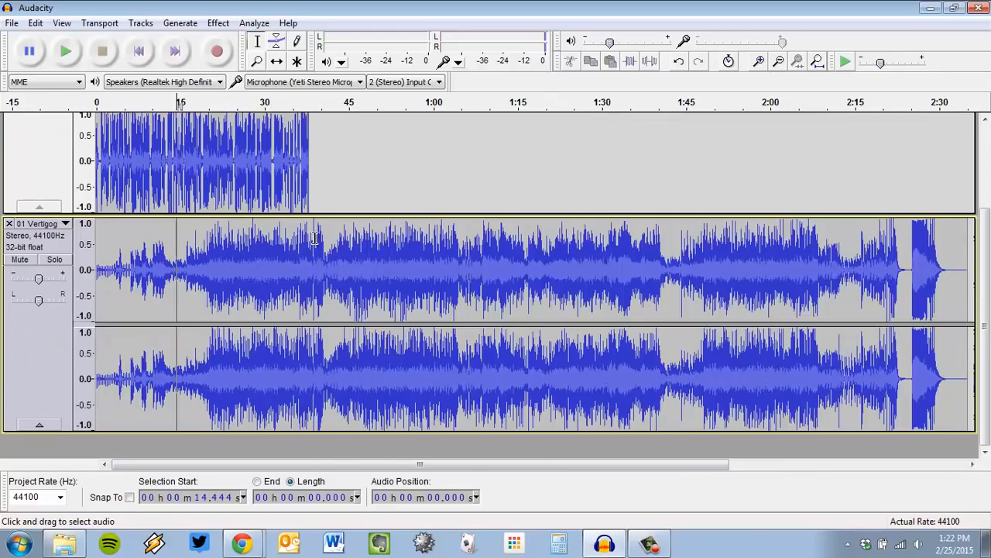
pyautogui.moveTo(310, 239); pyautogui.dragTo(944, 248)
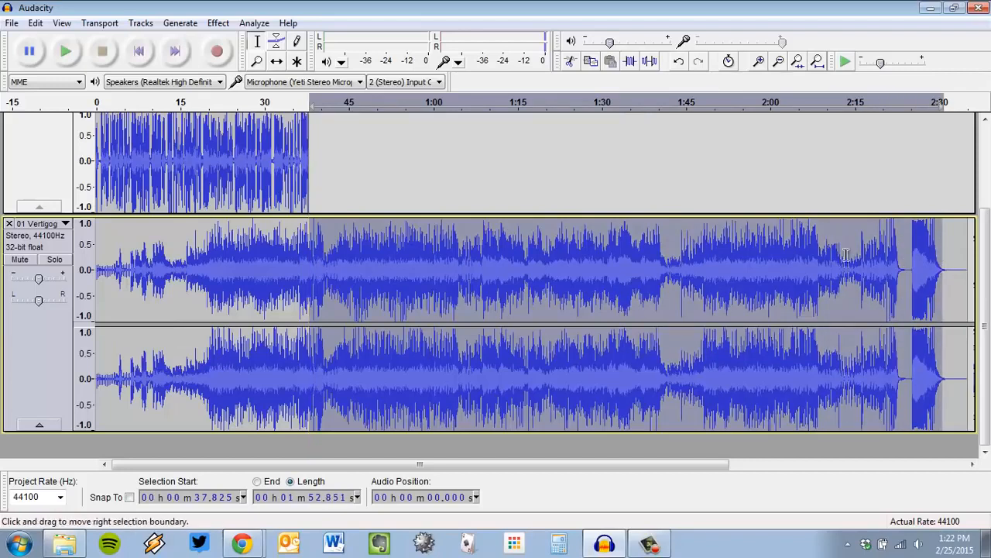
pyautogui.click(760, 258)
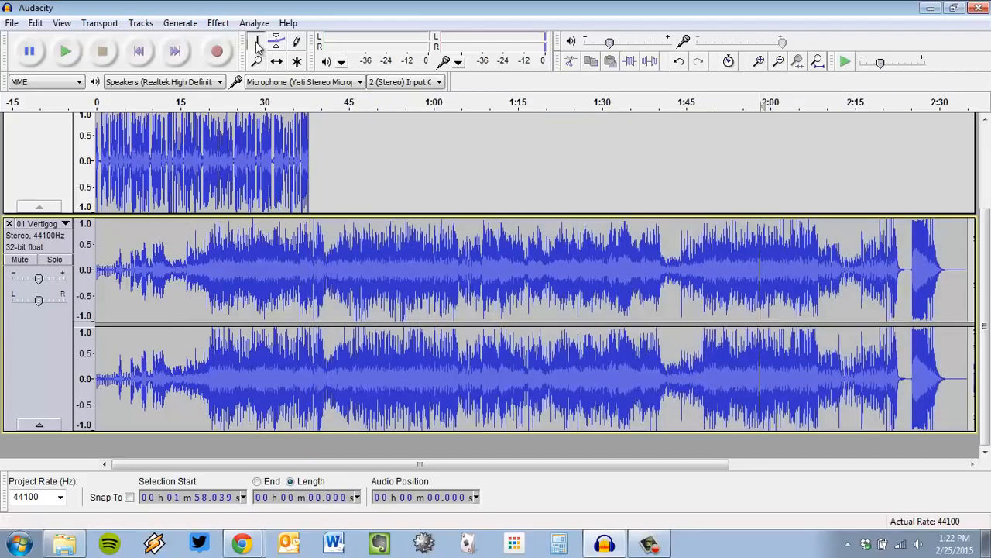
pyautogui.click(309, 250)
pyautogui.moveTo(425, 253); pyautogui.dragTo(984, 279)
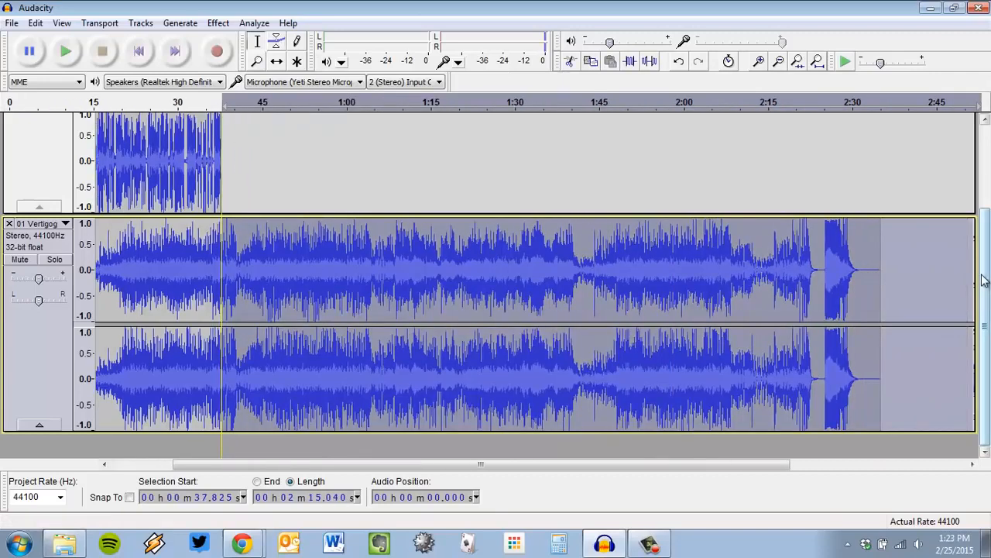
pyautogui.press('Delete')
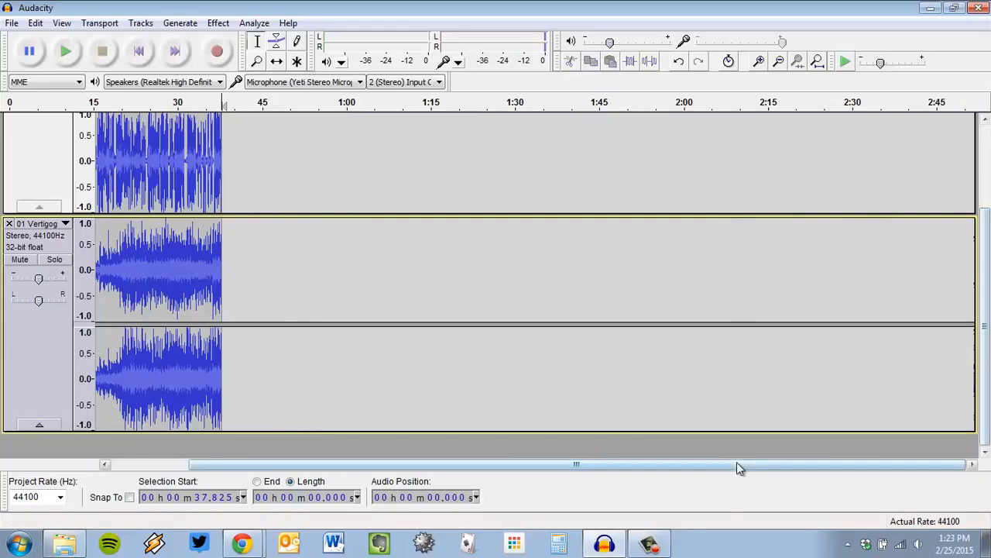
# Delete a stretch of about 3.1 s from the narration track, starting at about 15.7 s
pyautogui.moveTo(737, 463); pyautogui.dragTo(514, 457)
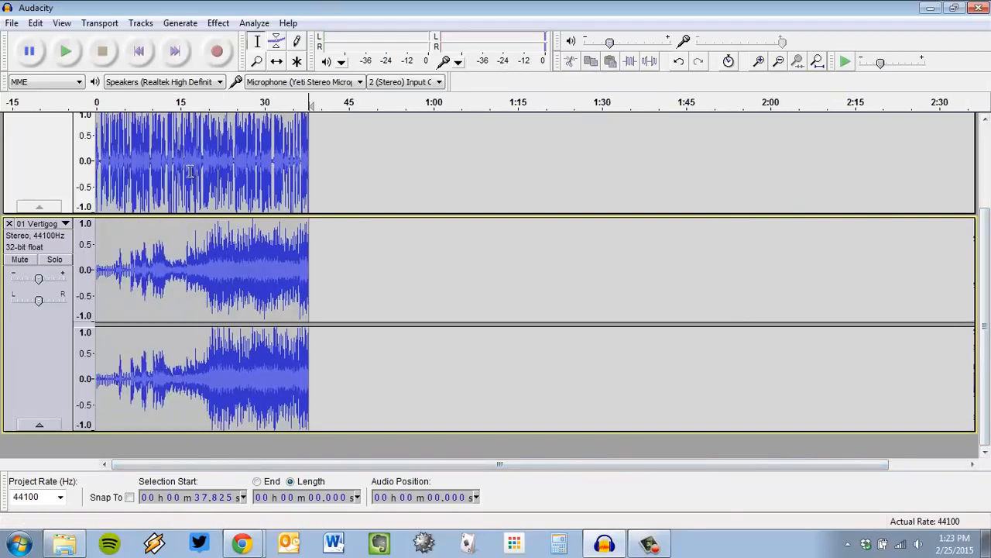
pyautogui.hotkey('ctrl', '1')
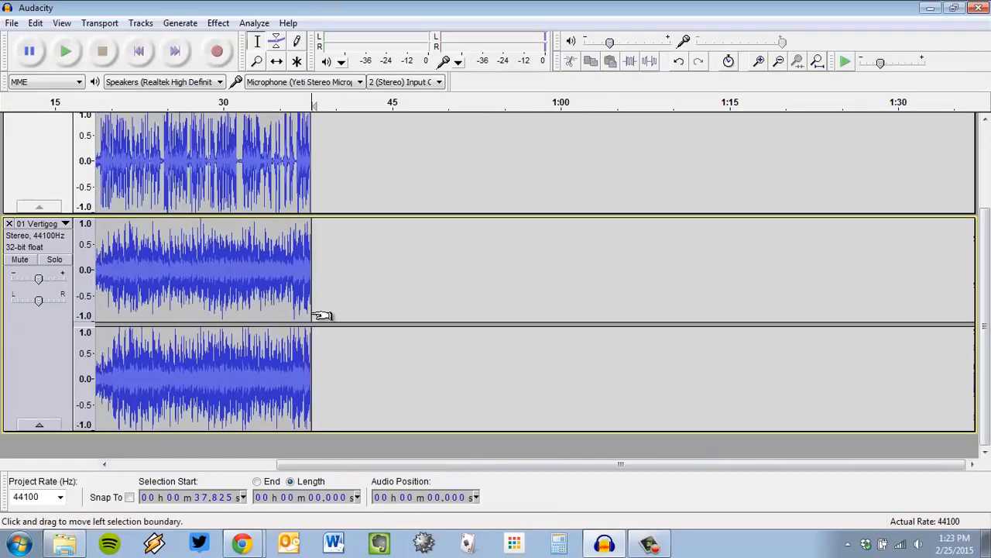
pyautogui.moveTo(587, 472); pyautogui.dragTo(261, 470)
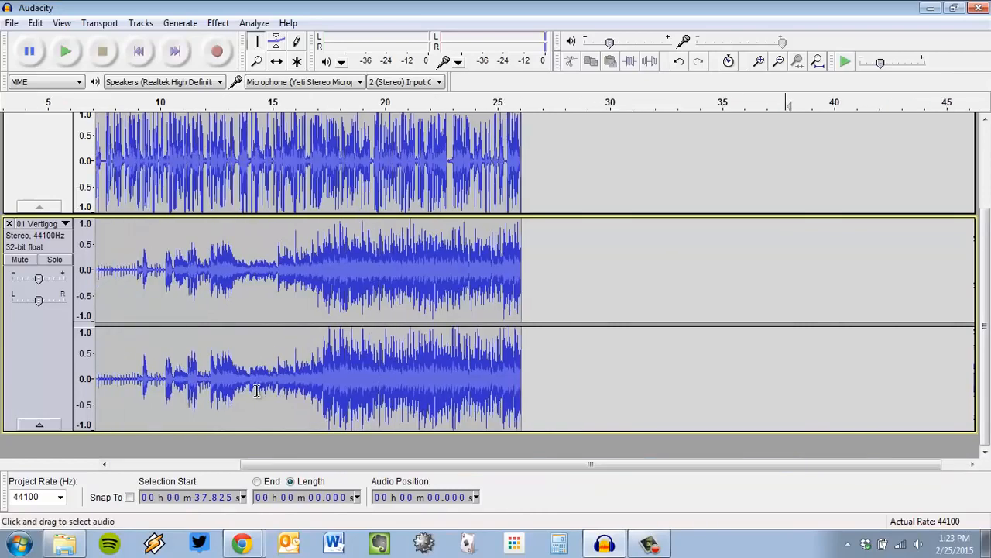
pyautogui.scroll(1, 262, 381)
pyautogui.scroll(1, 272, 344)
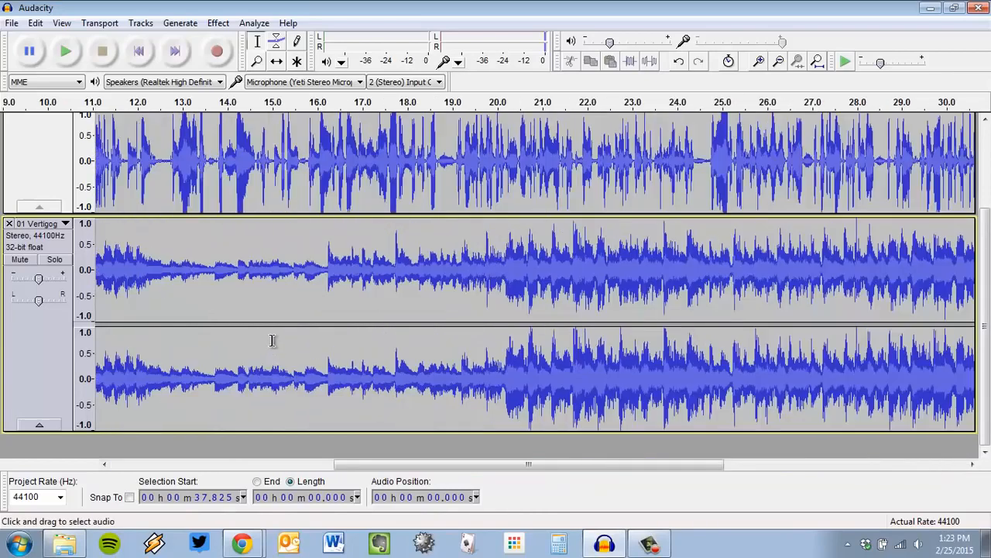
pyautogui.scroll(3, 474, 368)
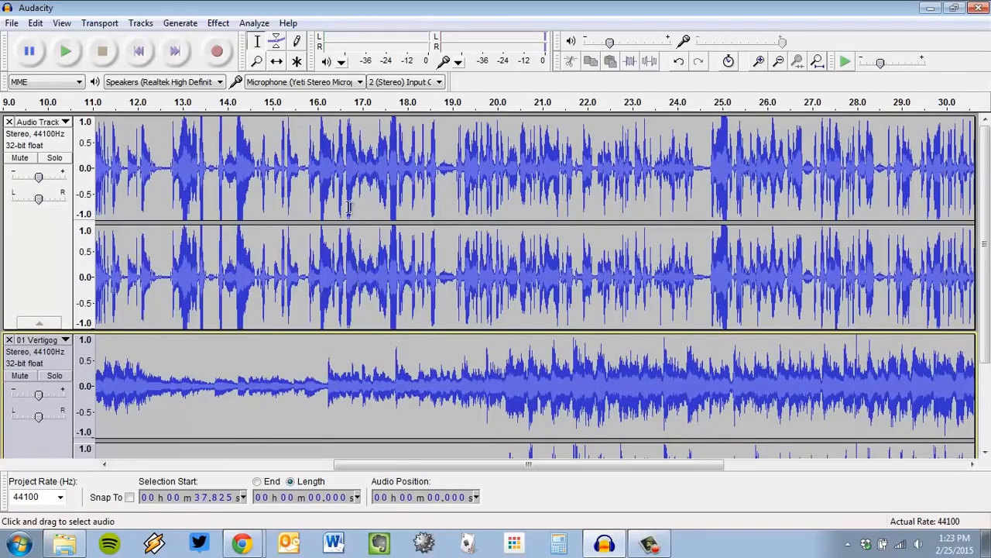
pyautogui.scroll(-3, 395, 403)
pyautogui.scroll(3, 471, 244)
pyautogui.click(509, 194)
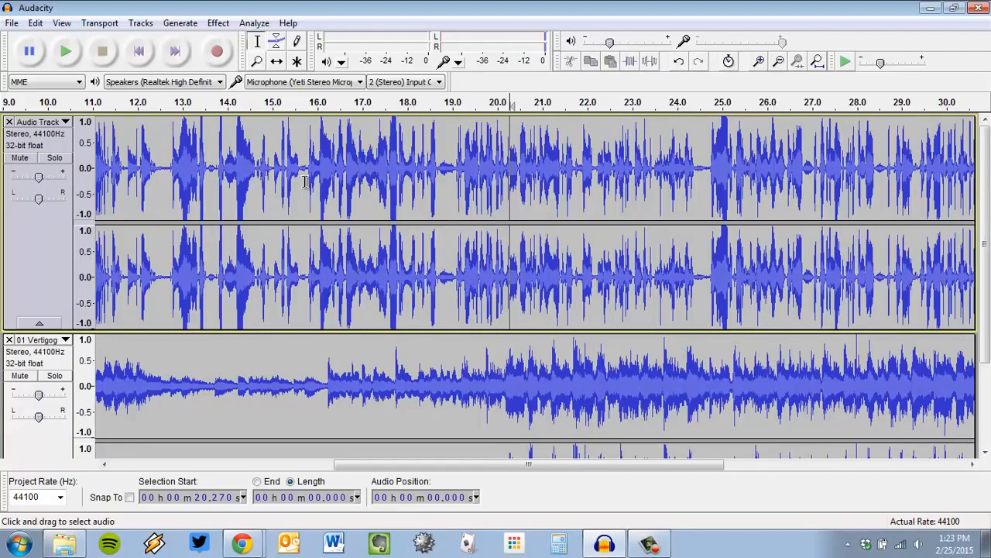
pyautogui.moveTo(304, 181); pyautogui.dragTo(441, 177)
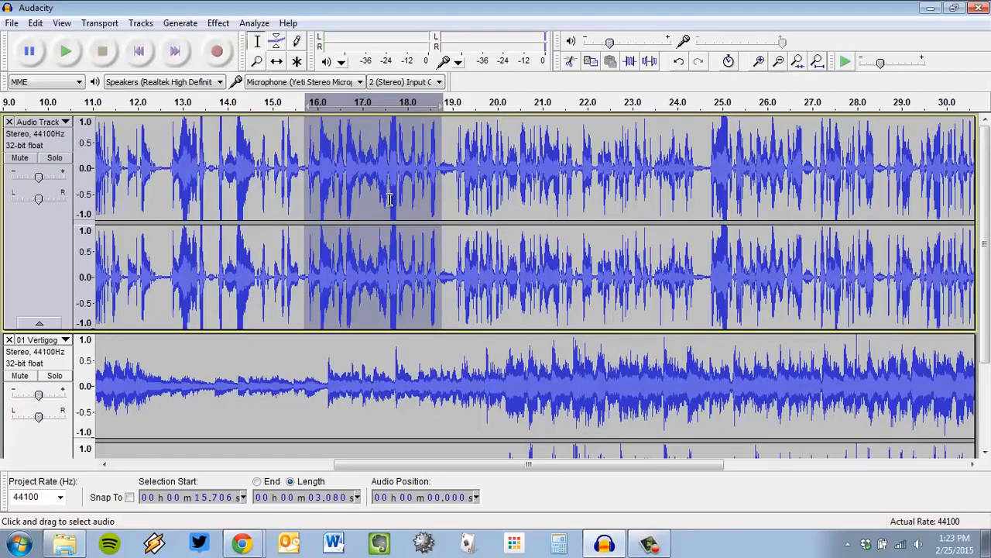
pyautogui.press('Delete')
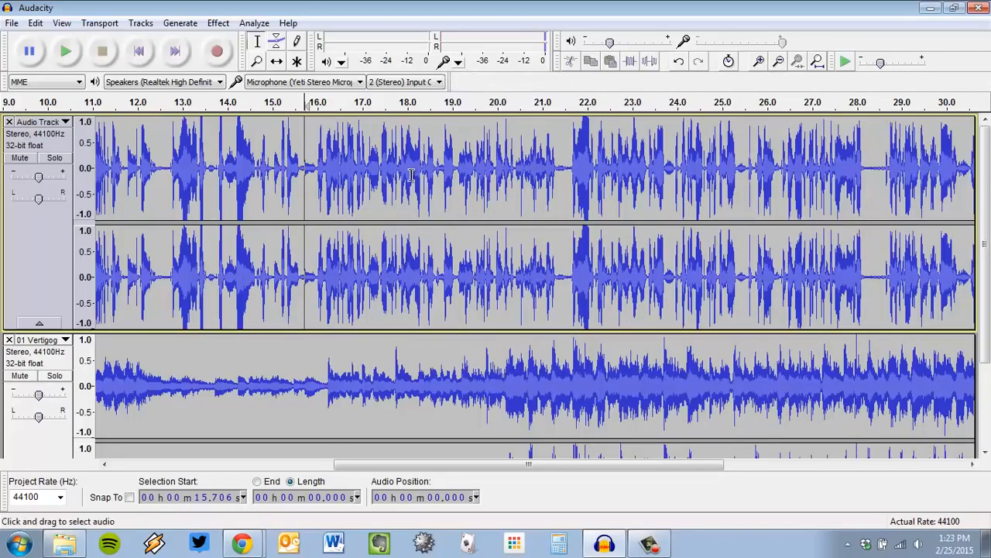
# Split the narration track into two clips at about 20.3 s, near the point where the music gets louder
pyautogui.scroll(-3, 410, 171)
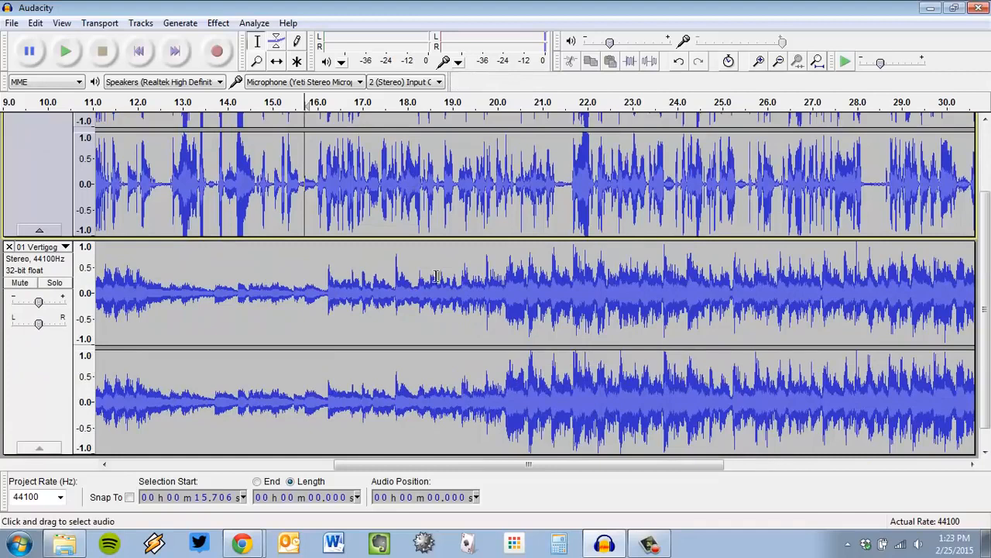
pyautogui.click(510, 296)
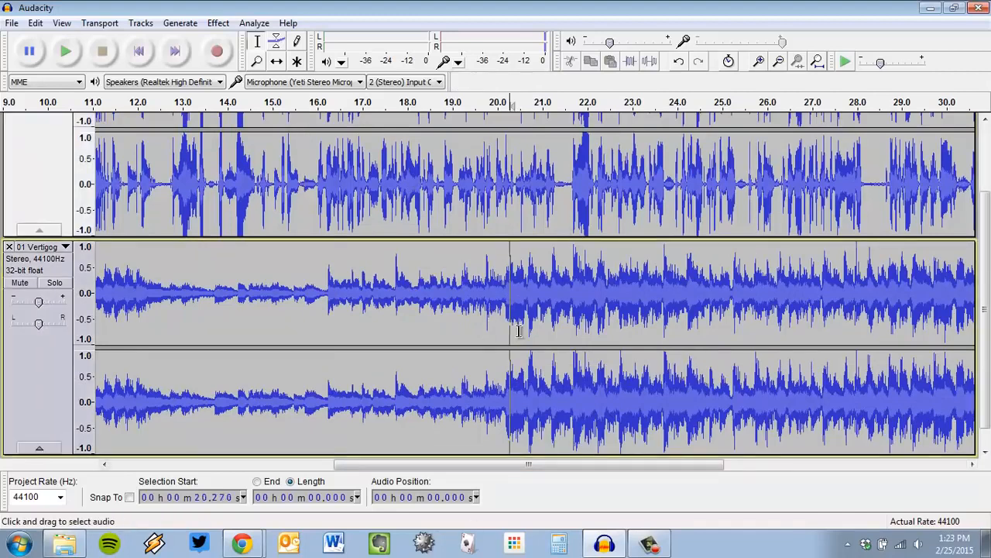
pyautogui.scroll(3, 517, 330)
pyautogui.scroll(-1, 519, 329)
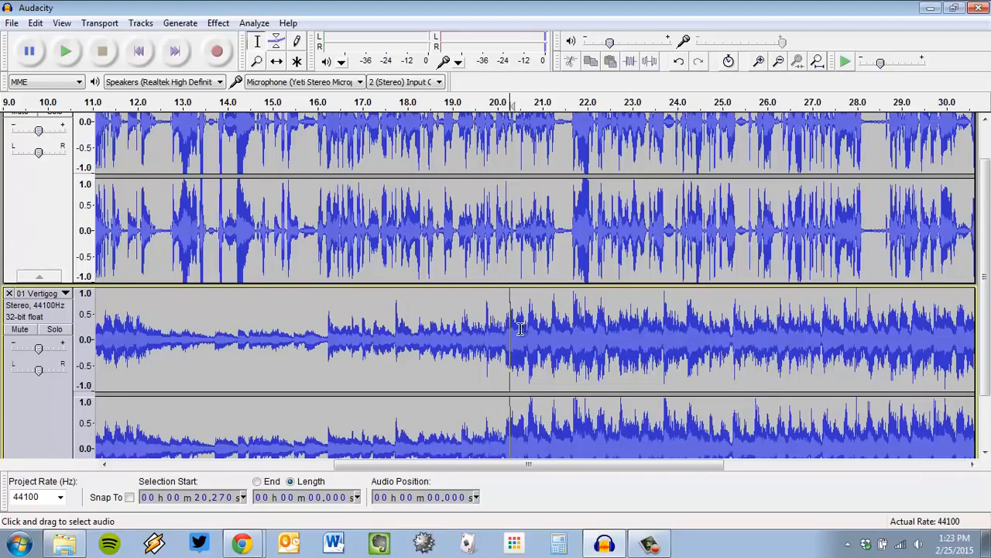
pyautogui.scroll(1, 520, 329)
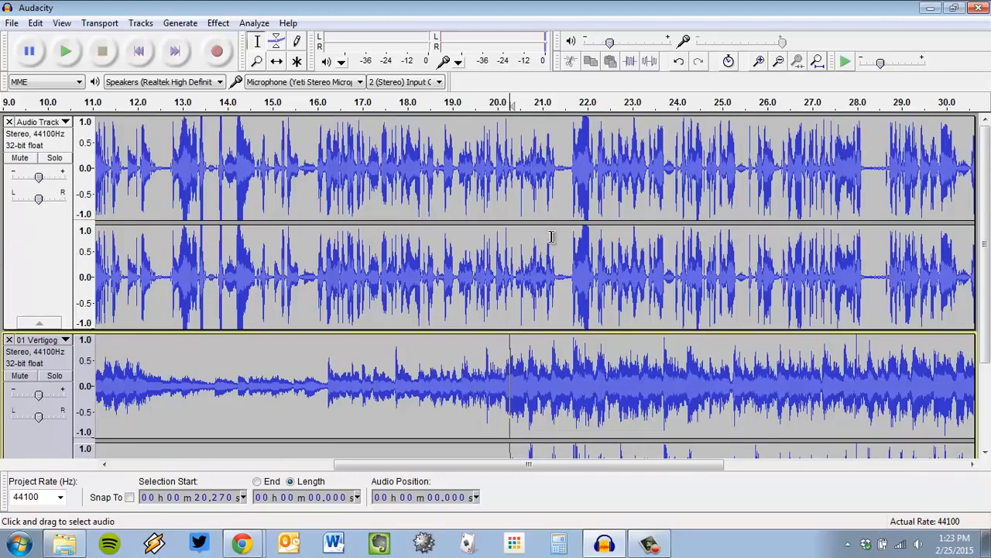
pyautogui.click(507, 145)
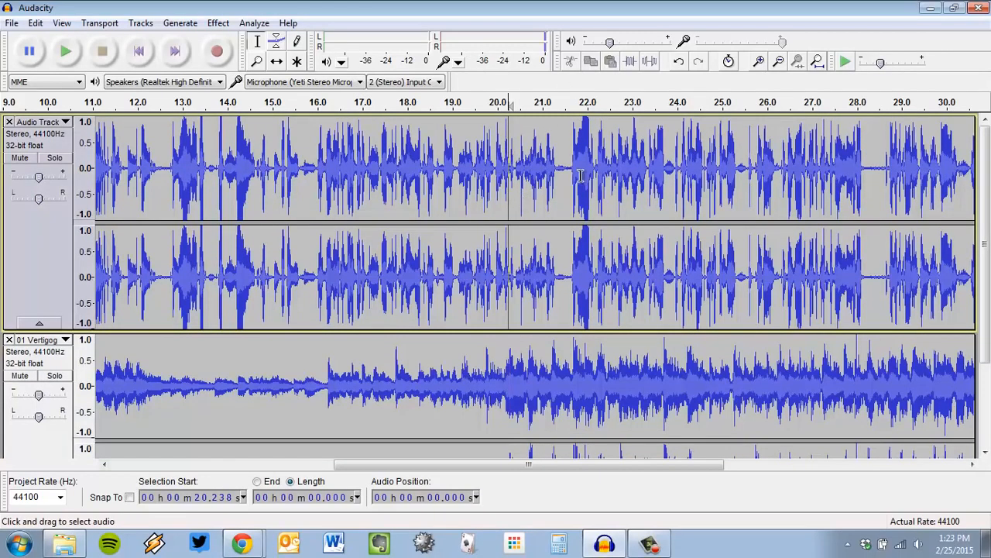
pyautogui.click(512, 194)
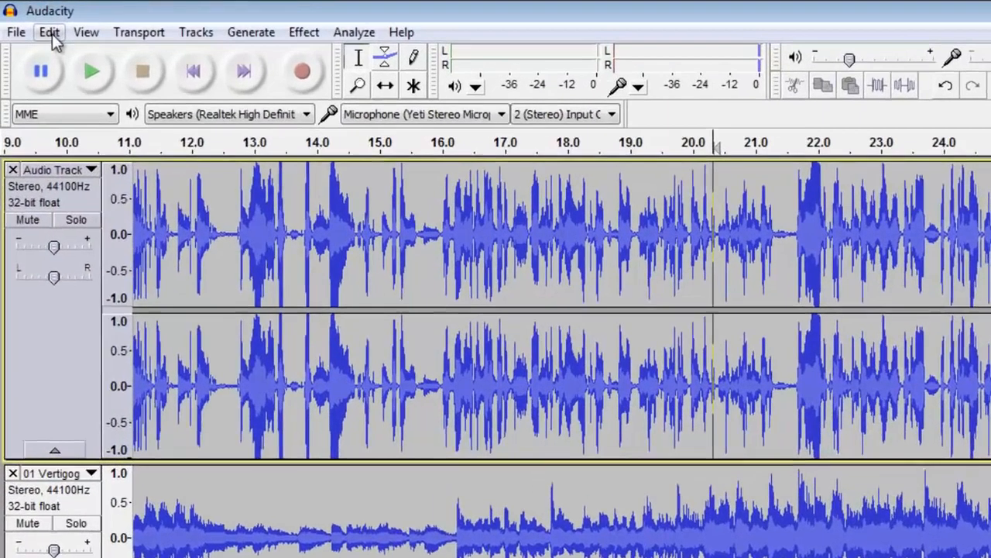
pyautogui.click(36, 23)
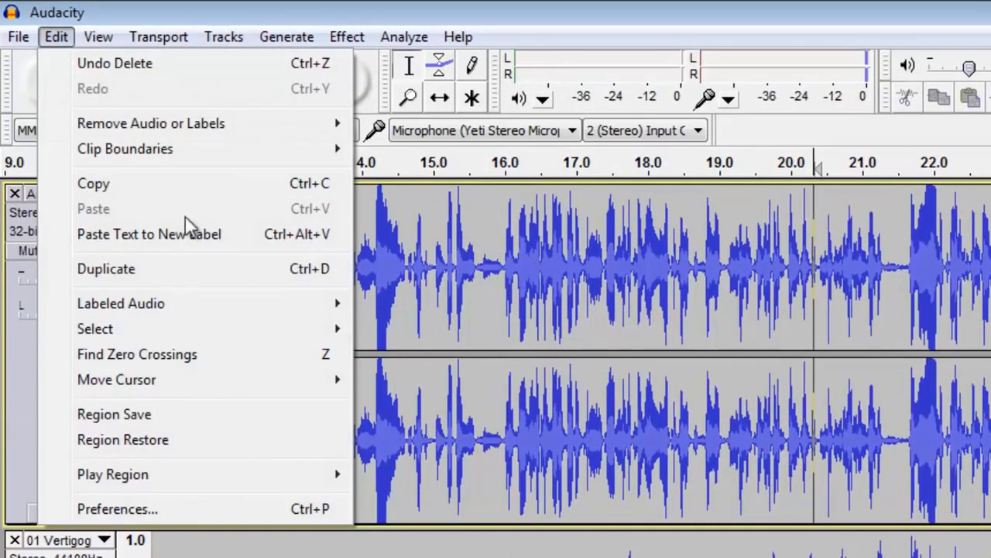
pyautogui.moveTo(195, 165)
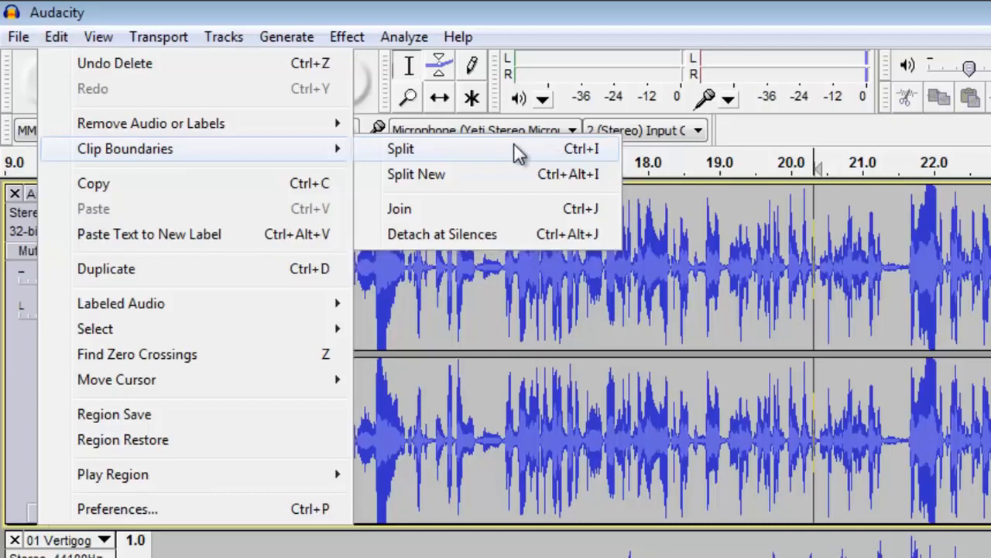
pyautogui.click(513, 142)
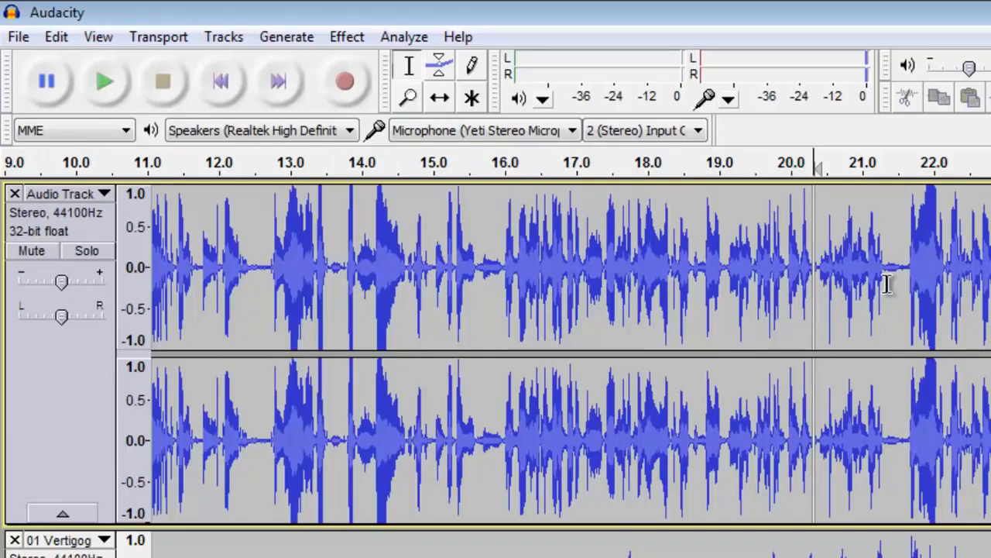
# Shift the music clip about 2.5 s later along the timeline with the Time Shift tool
pyautogui.scroll(2, 886, 282)
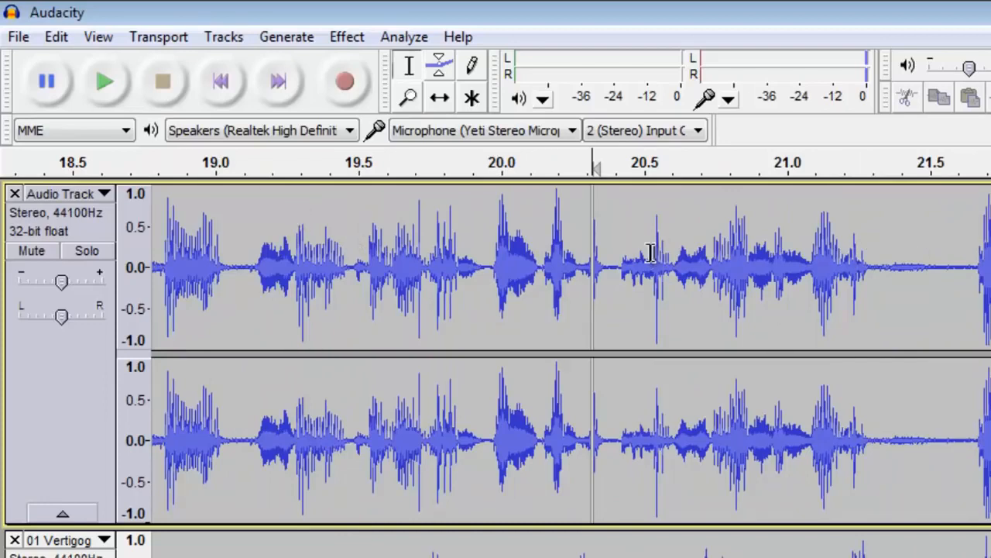
pyautogui.click(440, 99)
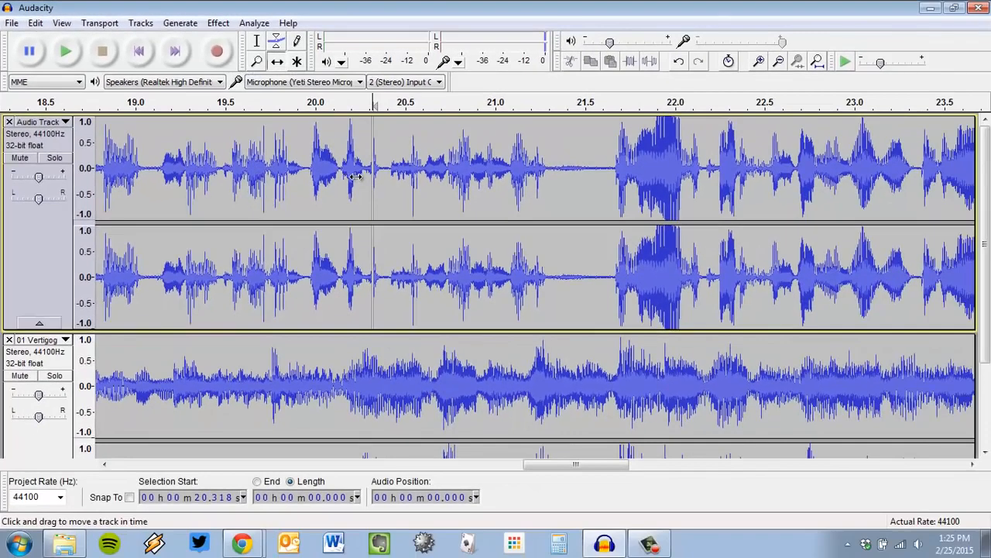
pyautogui.scroll(-3, 356, 177)
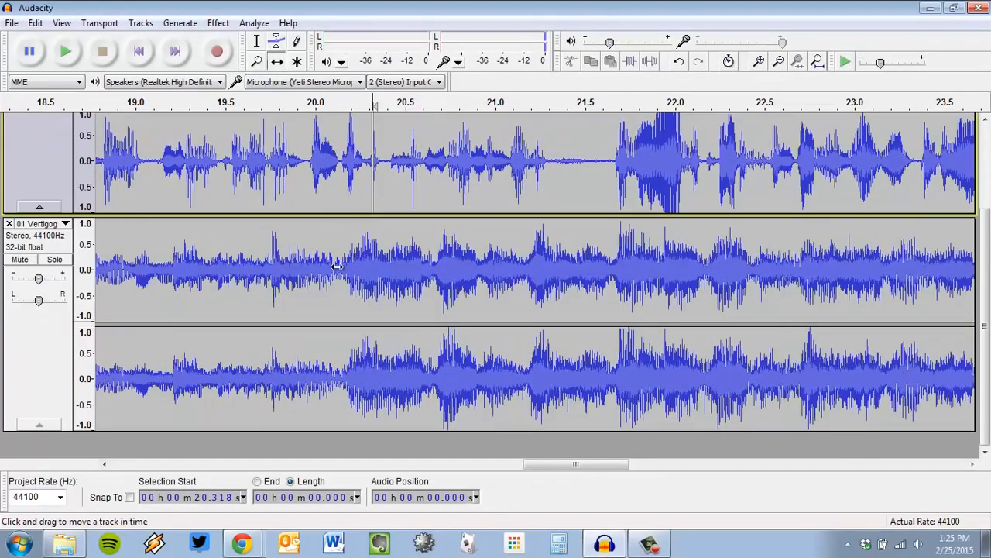
pyautogui.moveTo(397, 282); pyautogui.dragTo(524, 270)
pyautogui.scroll(-2, 457, 271)
pyautogui.click(256, 45)
pyautogui.moveTo(318, 279); pyautogui.dragTo(726, 294)
pyautogui.click(437, 291)
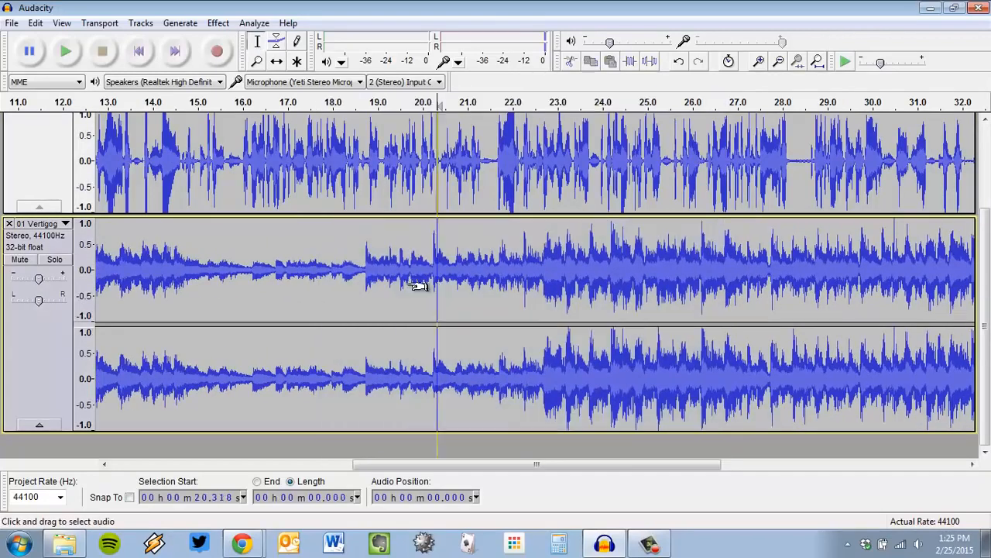
# Shift the music clip later by about another 5.7 s with the Time Shift tool
pyautogui.click(276, 61)
pyautogui.moveTo(341, 281); pyautogui.dragTo(566, 261)
pyautogui.scroll(3, 547, 134)
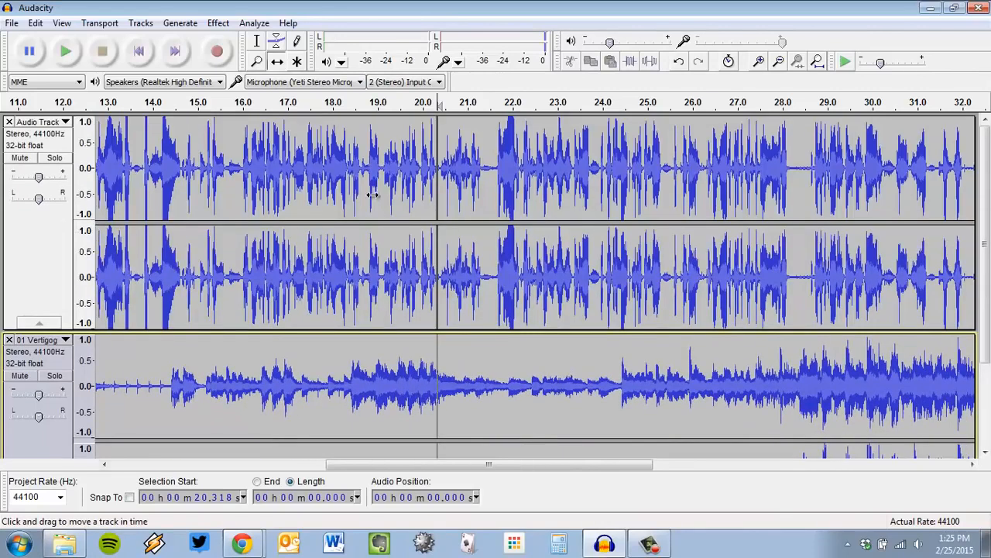
# Move the two narration clips apart with the Time Shift tool, leaving a gap from about 20.6 s to 23.3 s
pyautogui.moveTo(515, 175); pyautogui.dragTo(670, 182)
pyautogui.moveTo(600, 187); pyautogui.dragTo(649, 187)
pyautogui.moveTo(386, 159); pyautogui.dragTo(321, 182)
pyautogui.moveTo(383, 181)
pyautogui.mouseDown()
pyautogui.moveTo(447, 182)
pyautogui.moveTo(364, 183)
pyautogui.mouseUp()
pyautogui.scroll(-3, 530, 260)
pyautogui.scroll(3, 513, 272)
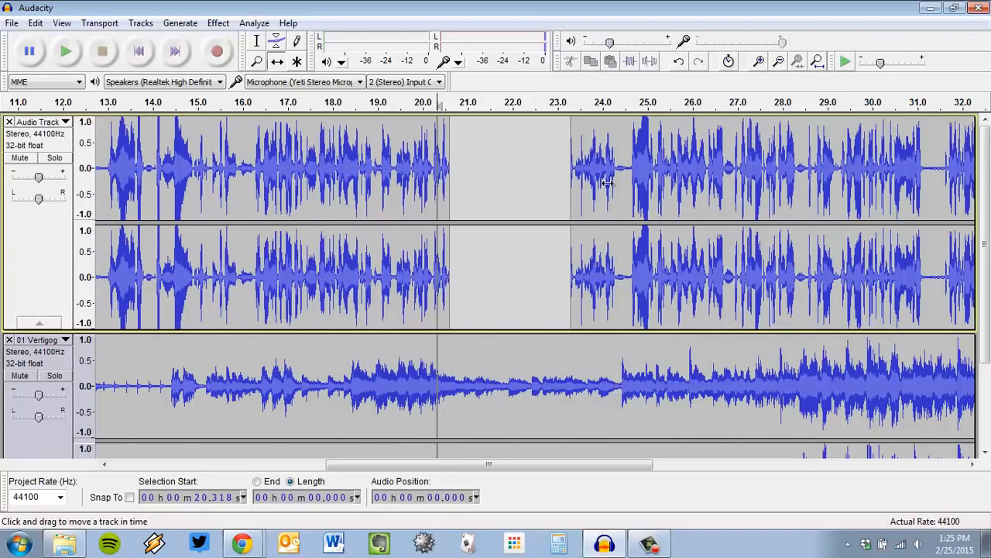
# Shift the music clip a further 2.5 s or so later beneath the separated narration clips
pyautogui.moveTo(394, 405); pyautogui.dragTo(477, 358)
pyautogui.scroll(-3, 476, 357)
pyautogui.scroll(3, 476, 358)
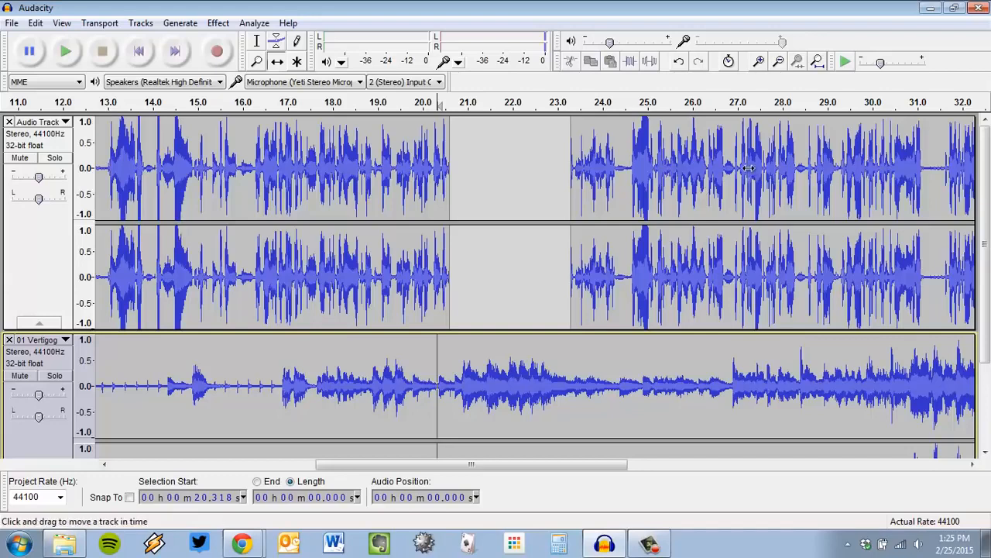
pyautogui.scroll(-3, 721, 195)
pyautogui.scroll(3, 670, 278)
pyautogui.click(35, 22)
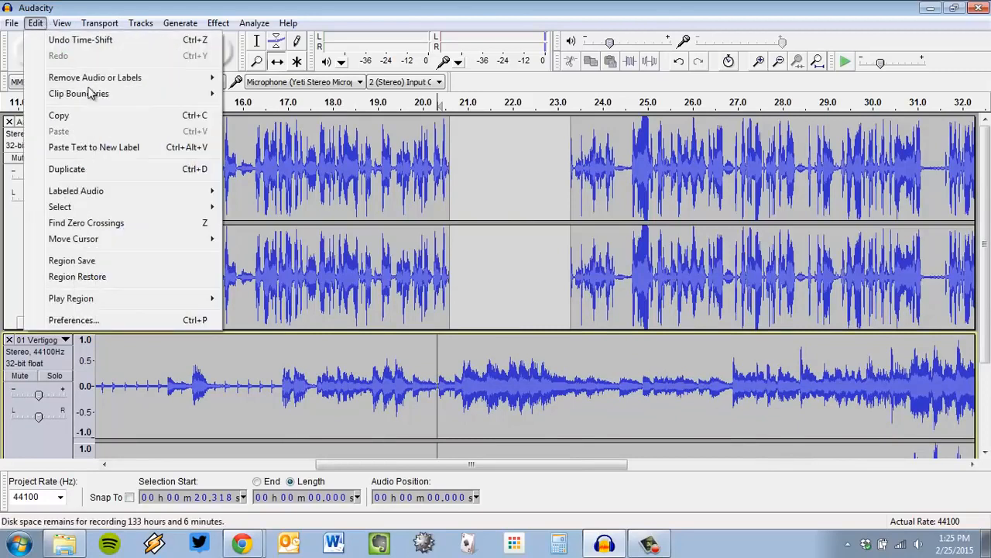
pyautogui.click(609, 188)
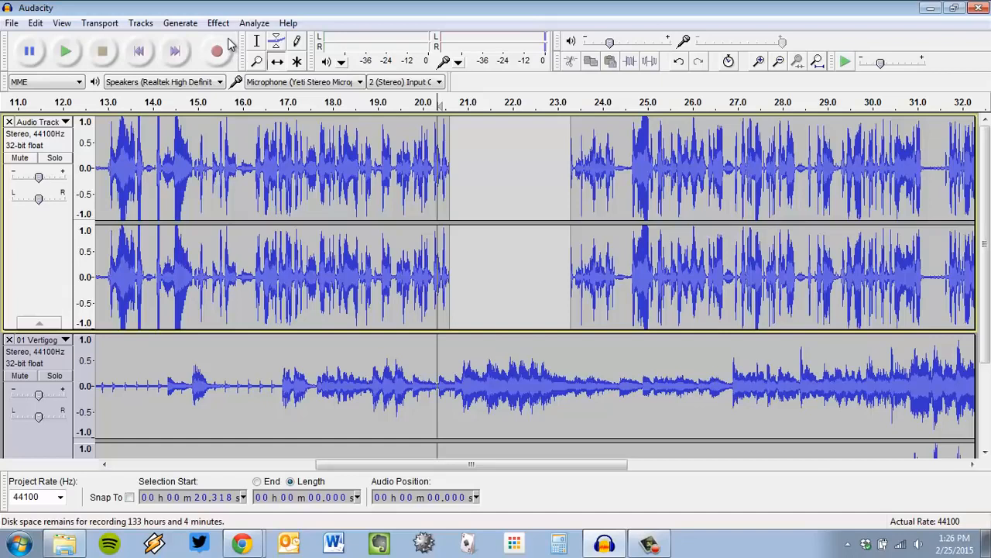
pyautogui.moveTo(578, 465); pyautogui.dragTo(686, 461)
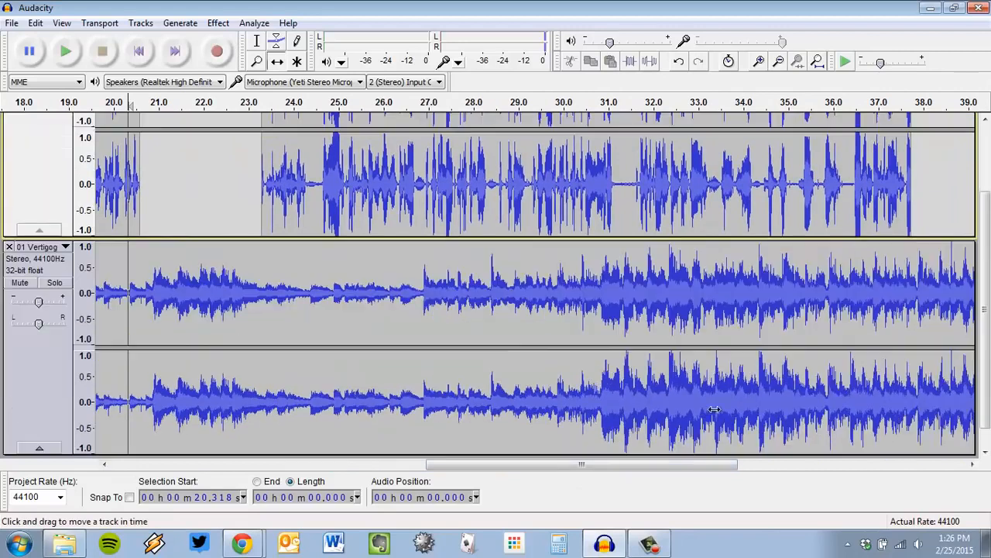
pyautogui.scroll(-2, 763, 338)
pyautogui.scroll(2, 643, 318)
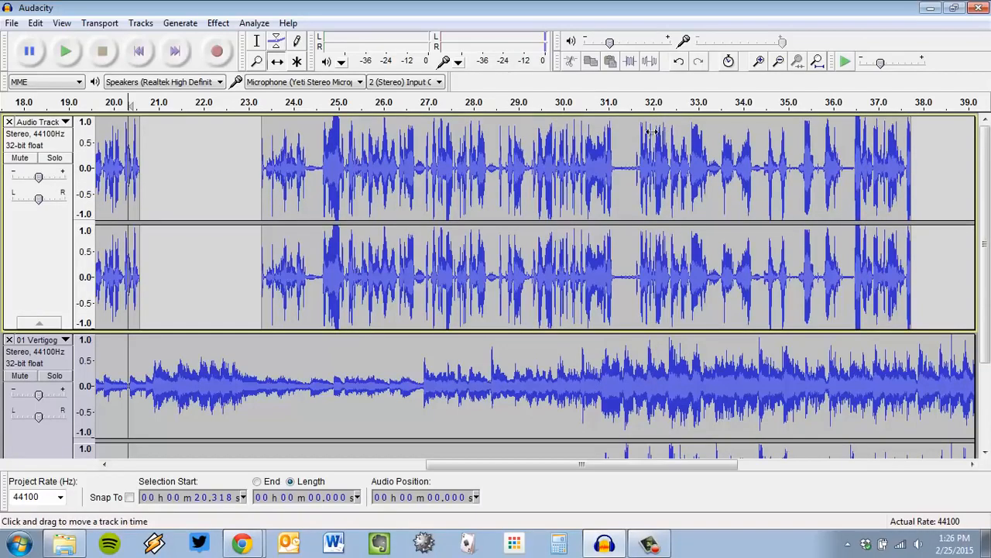
# With the Envelope tool, anchor the music's volume near 20.5 s and lower everything before about 20 s to roughly 0.5
pyautogui.scroll(-2, 669, 244)
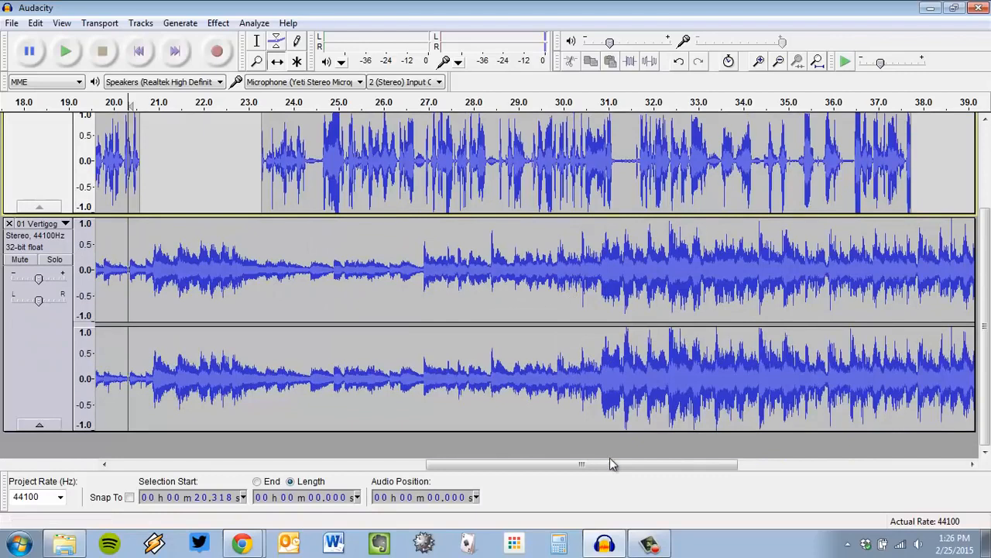
pyautogui.moveTo(611, 462); pyautogui.dragTo(477, 477)
pyautogui.scroll(2, 328, 364)
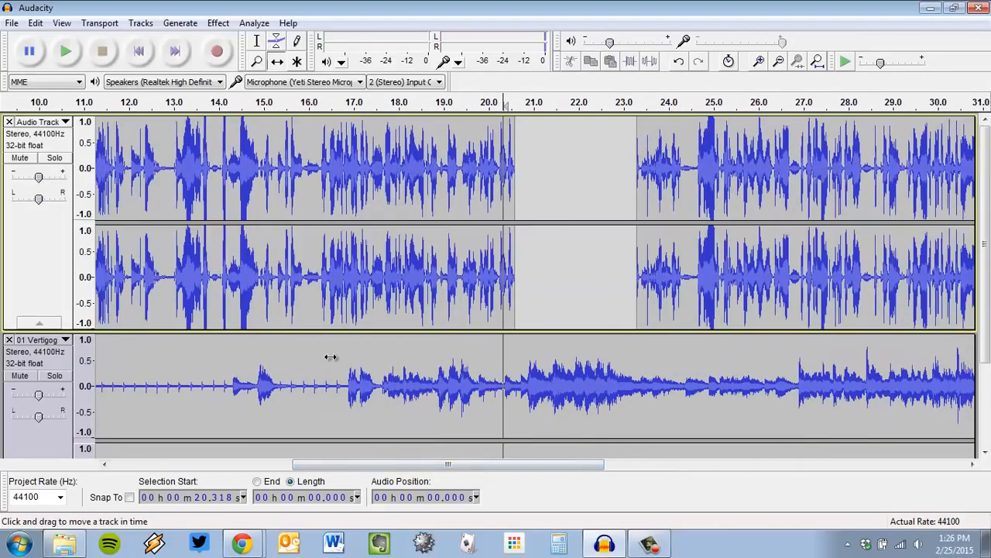
pyautogui.click(277, 46)
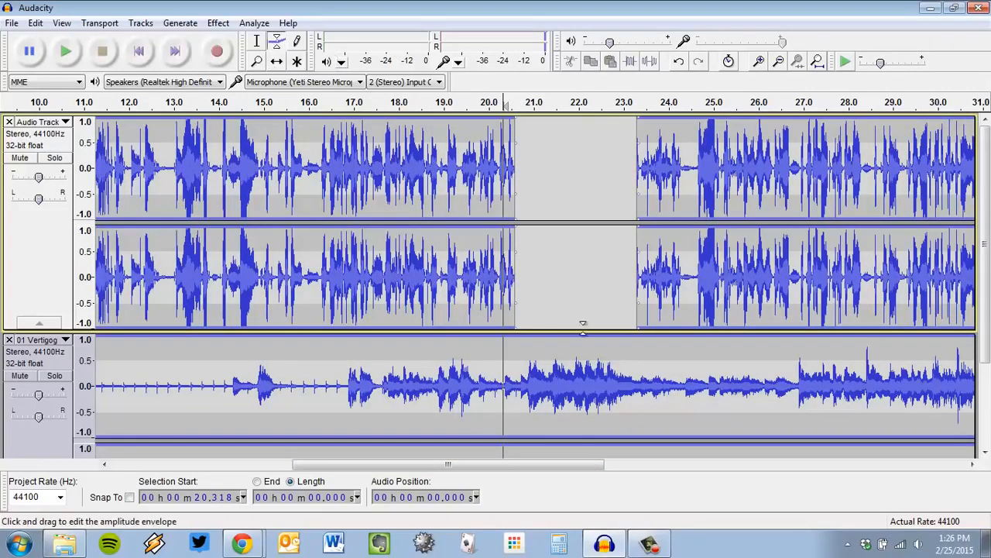
pyautogui.scroll(-3, 775, 333)
pyautogui.scroll(3, 803, 327)
pyautogui.scroll(-3, 658, 318)
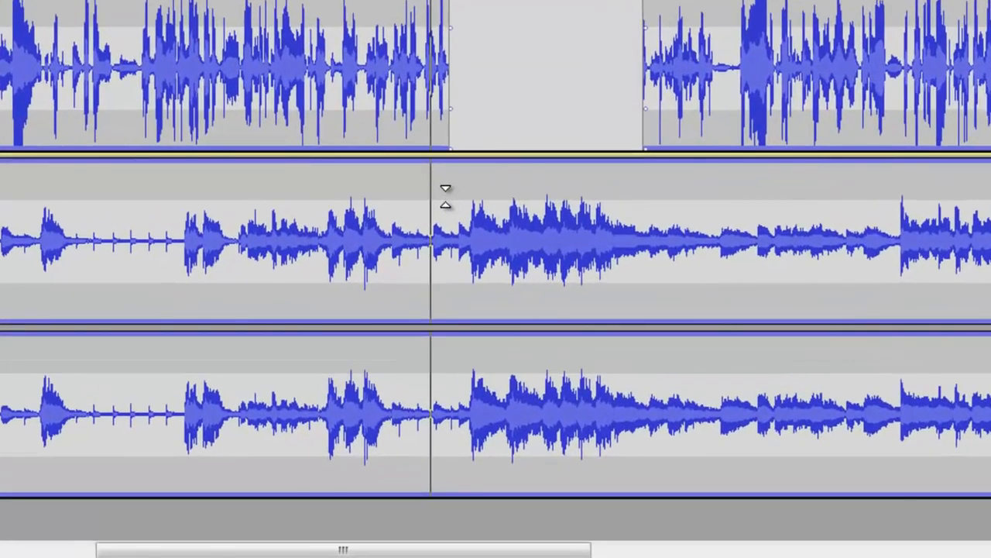
pyautogui.click(514, 246)
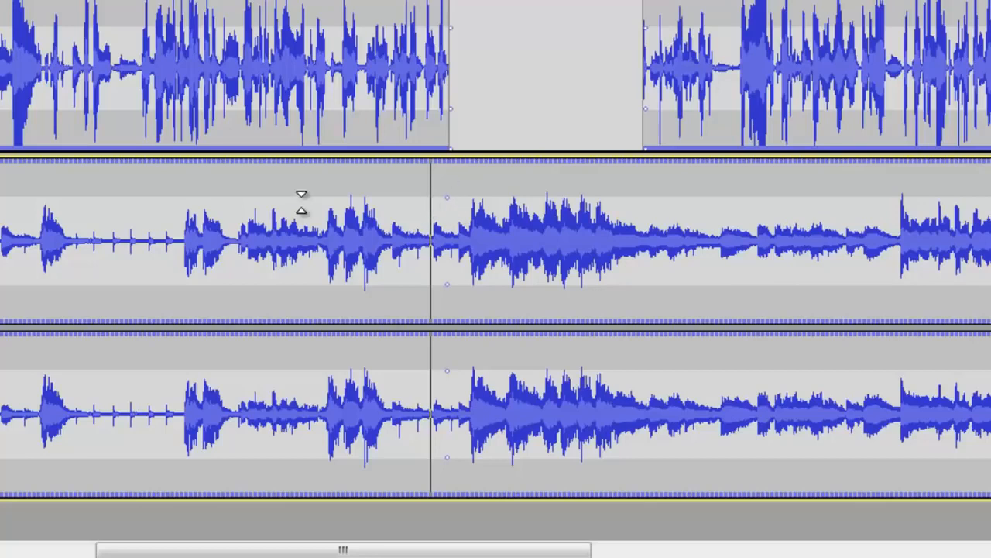
pyautogui.moveTo(313, 191); pyautogui.dragTo(405, 238)
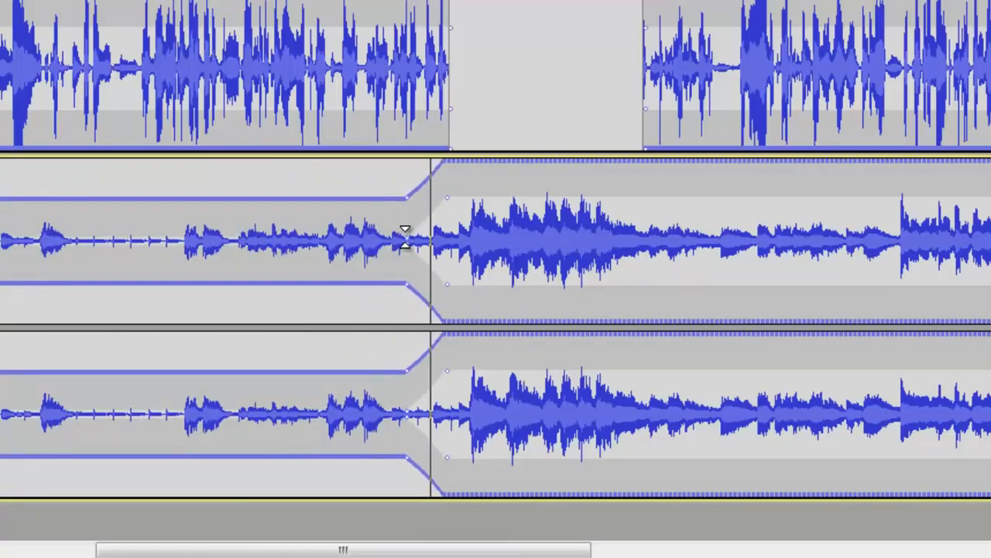
# Add music envelope points near 21 s and 23.3 s, raising the music to full level across the narration gap
pyautogui.click(651, 188)
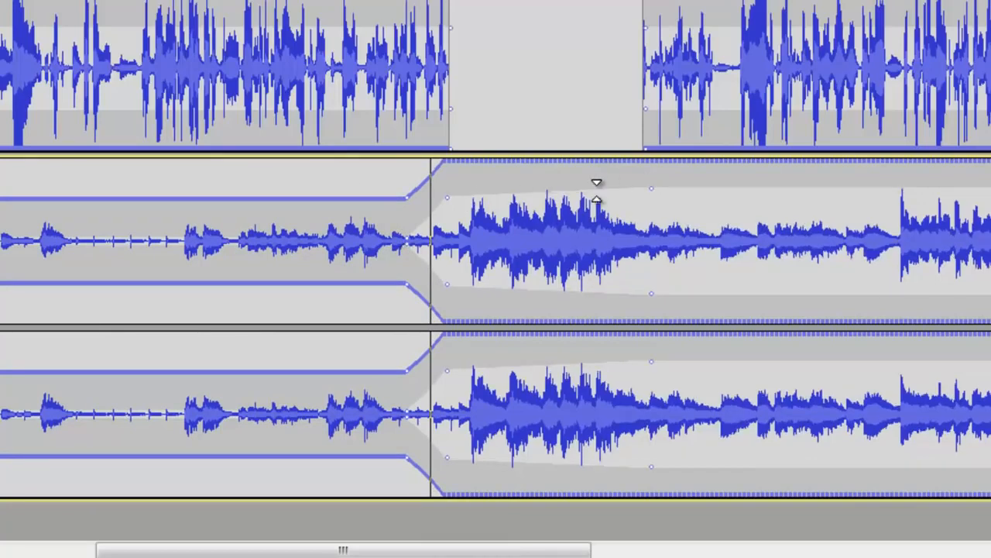
pyautogui.moveTo(601, 190); pyautogui.dragTo(513, 139)
pyautogui.scroll(3, 482, 140)
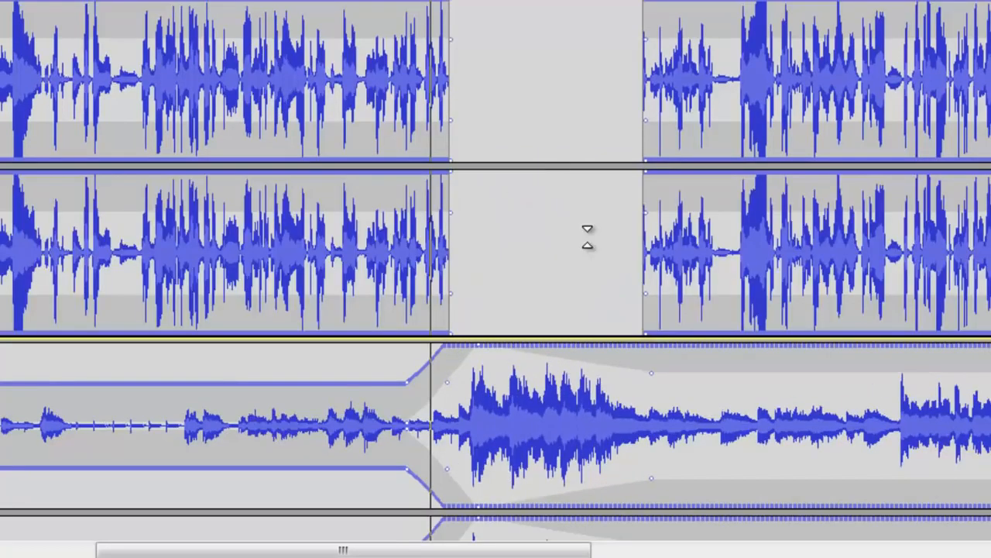
pyautogui.scroll(-3, 570, 180)
pyautogui.click(640, 200)
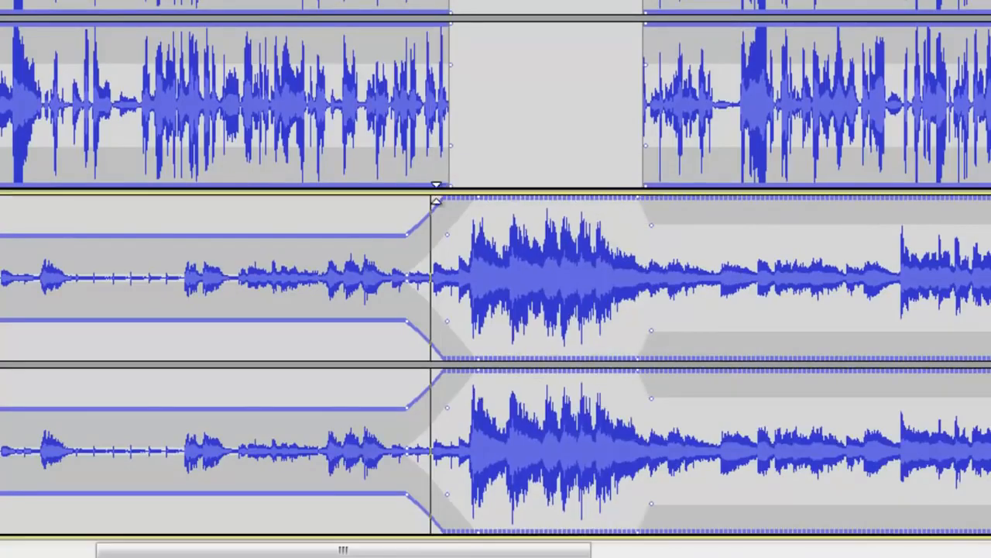
# Lower the music's envelope to about 0.65 from roughly 24 s, just after the second narration clip begins
pyautogui.scroll(2, 361, 31)
pyautogui.scroll(-2, 562, 144)
pyautogui.scroll(2, 572, 151)
pyautogui.scroll(-2, 770, 199)
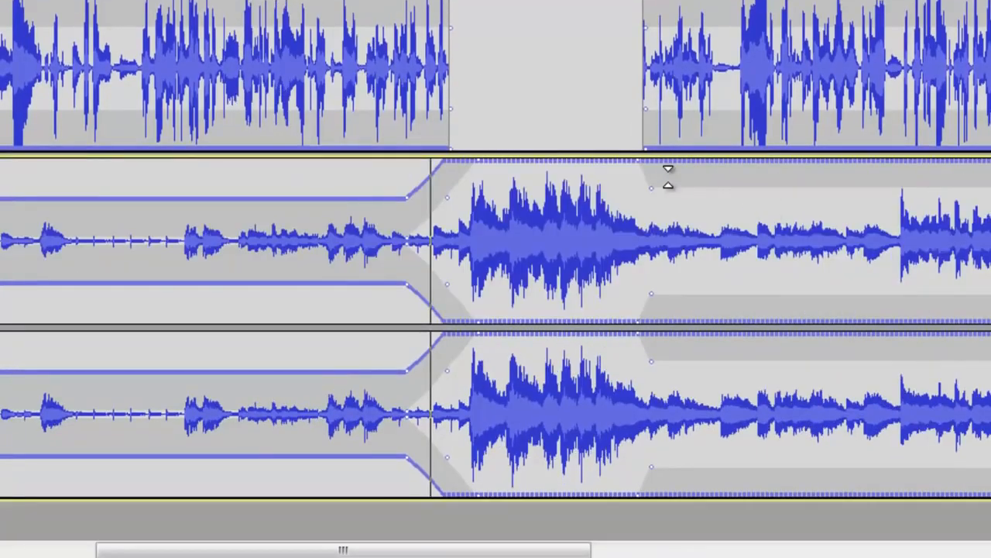
pyautogui.moveTo(686, 181); pyautogui.dragTo(695, 227)
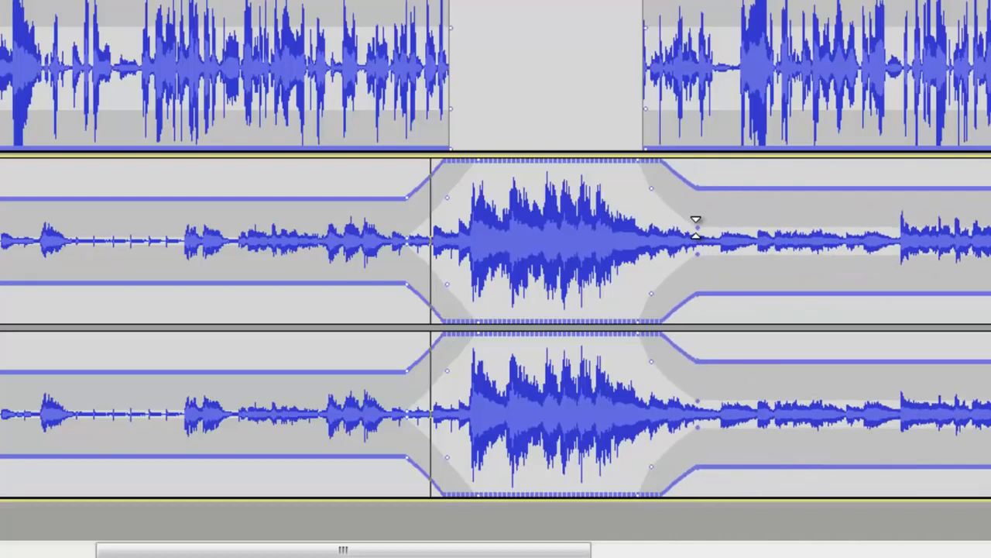
# Add a music envelope point near 32 s at about 0.3 so the music fades gradually beneath the second narration clip
pyautogui.moveTo(279, 551); pyautogui.dragTo(495, 551)
pyautogui.moveTo(630, 194); pyautogui.dragTo(643, 216)
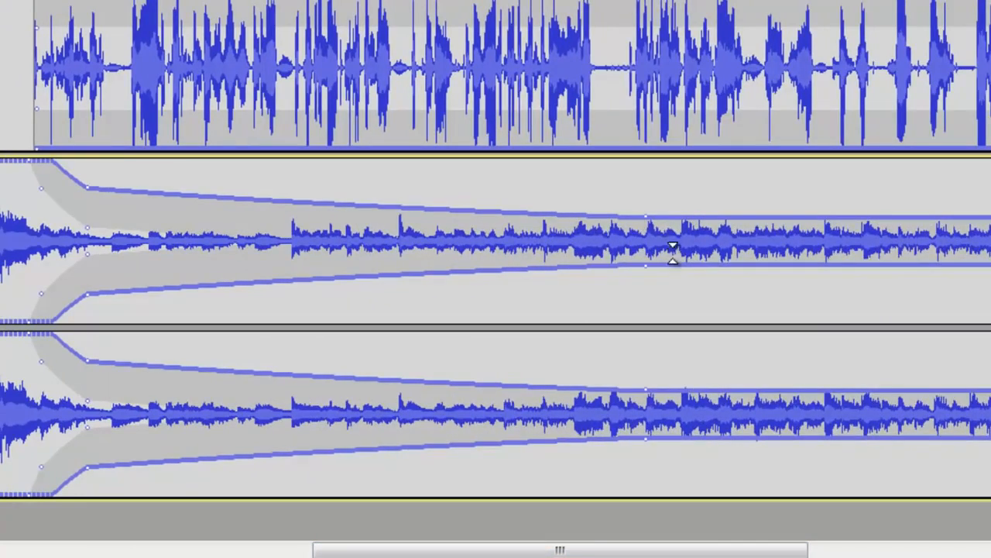
pyautogui.scroll(3, 646, 269)
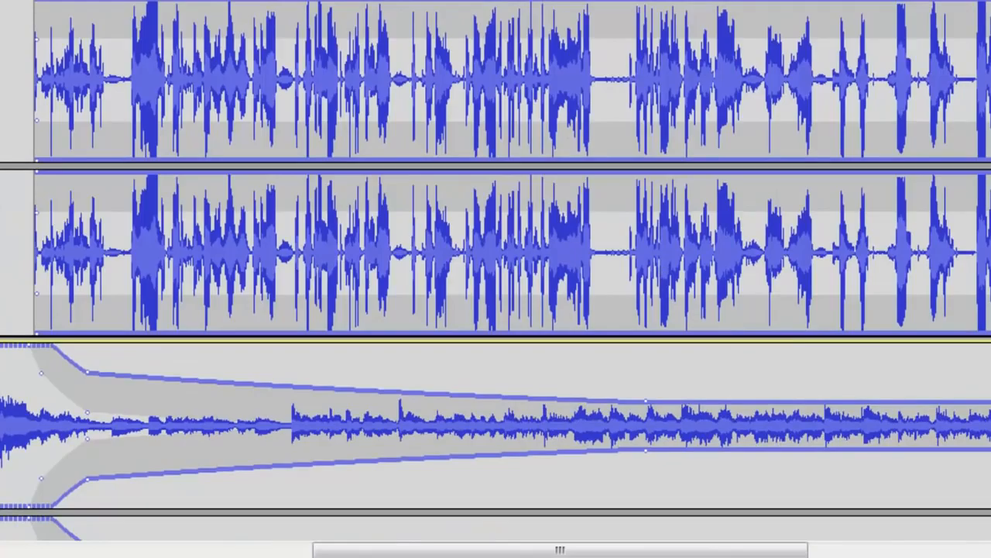
pyautogui.moveTo(737, 552); pyautogui.dragTo(617, 555)
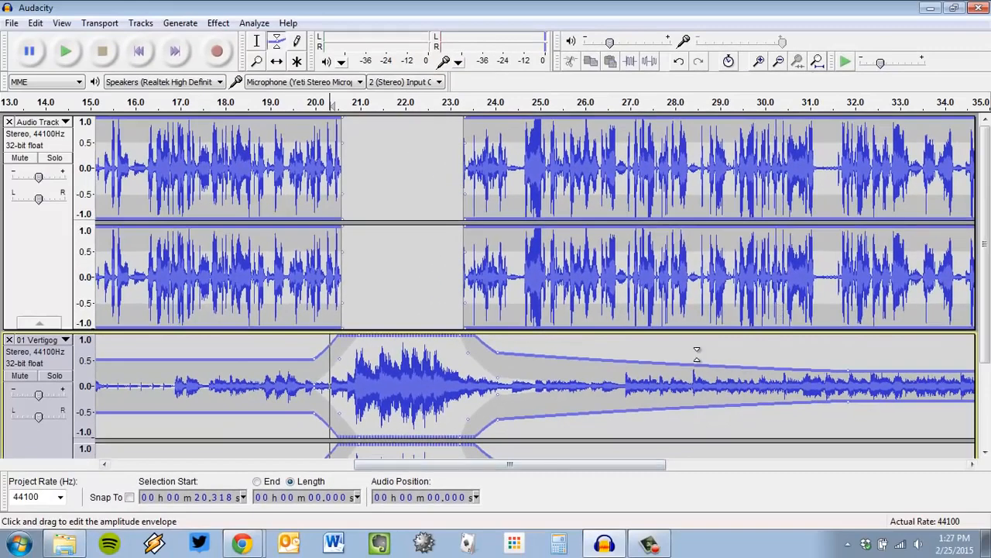
# Play the mix from about 19.7 s to check the music swell across the narration gap, and stop playback
pyautogui.scroll(-2, 552, 246)
pyautogui.scroll(2, 552, 246)
pyautogui.scroll(-2, 551, 248)
pyautogui.scroll(2, 552, 247)
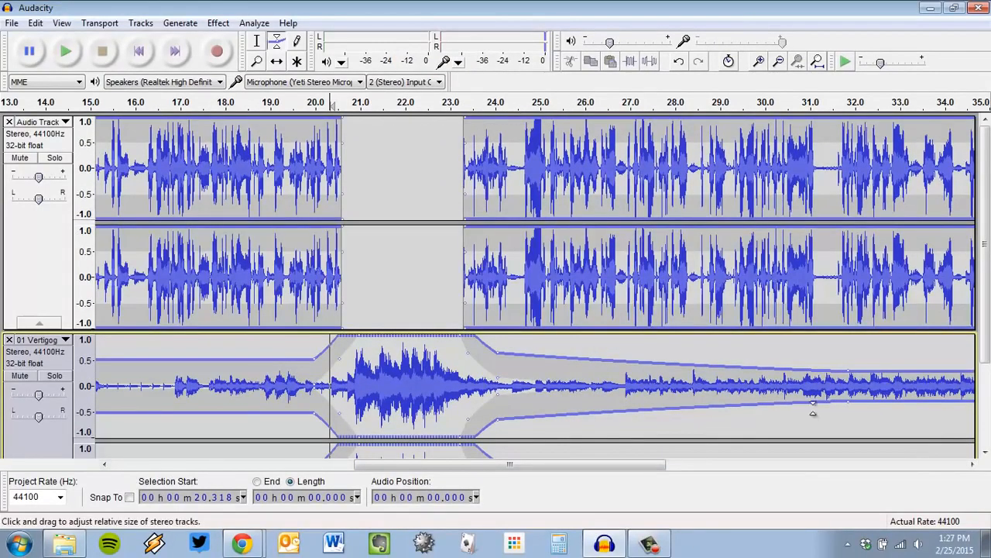
pyautogui.click(303, 104)
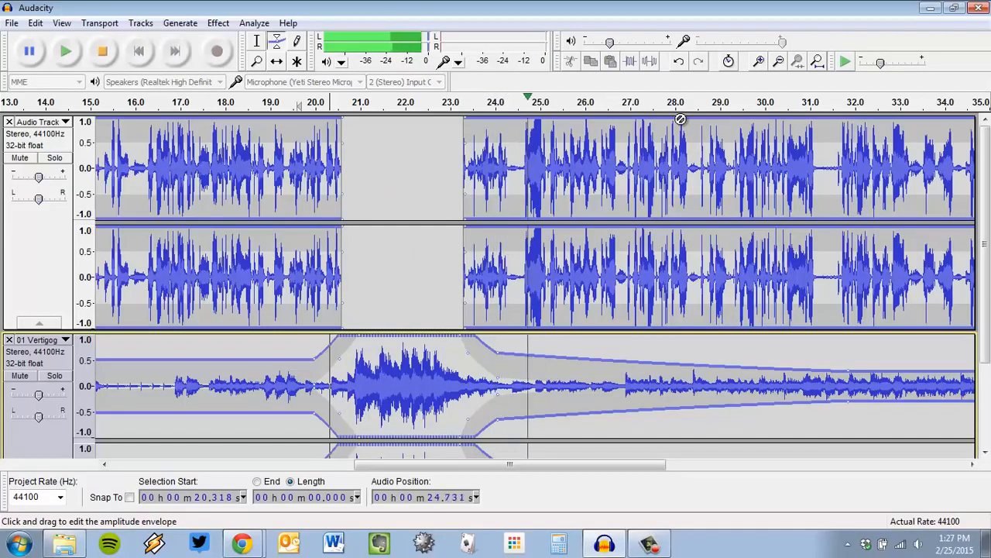
pyautogui.click(112, 54)
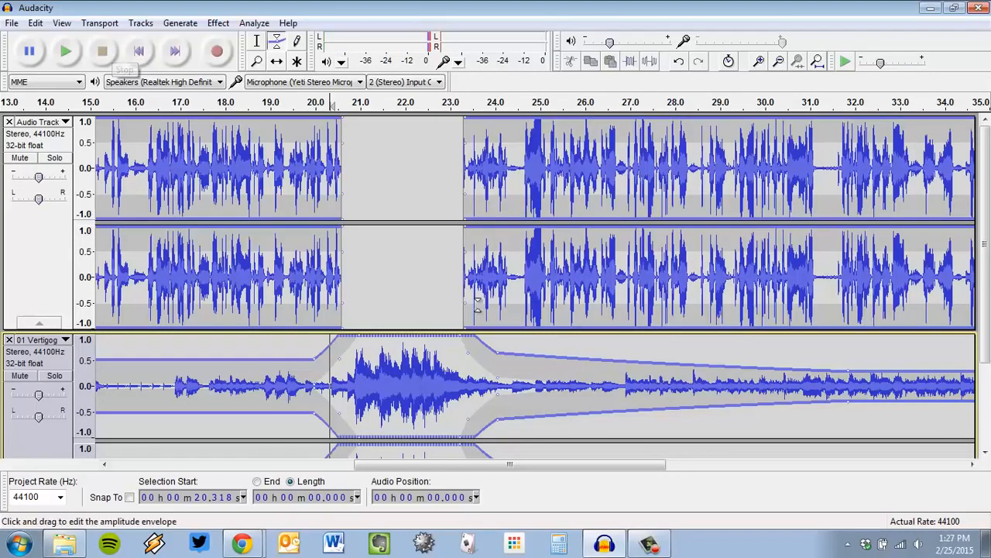
# Play the mix from about 30.2 s, and move the last music envelope point to about 30.7 s at roughly 0.25
pyautogui.click(774, 100)
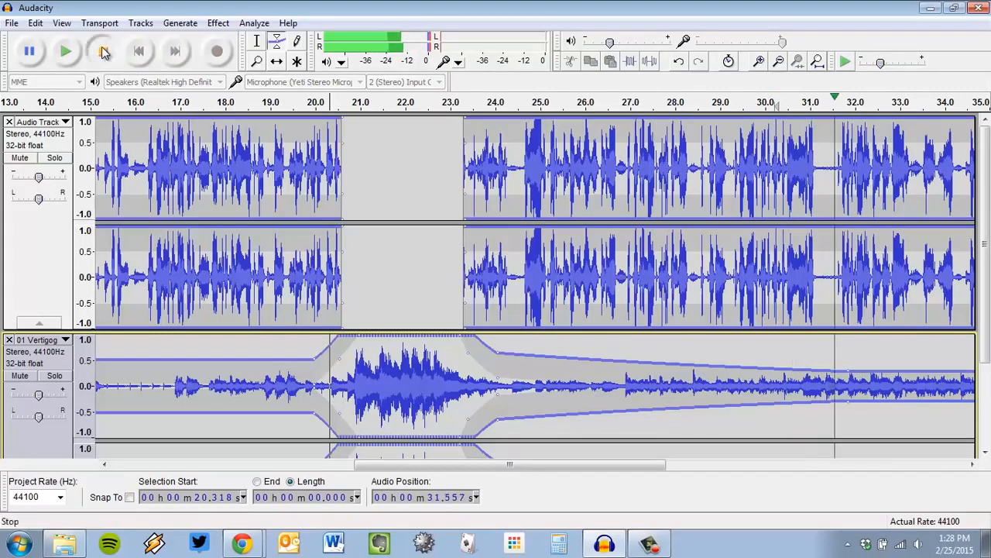
pyautogui.press('space')
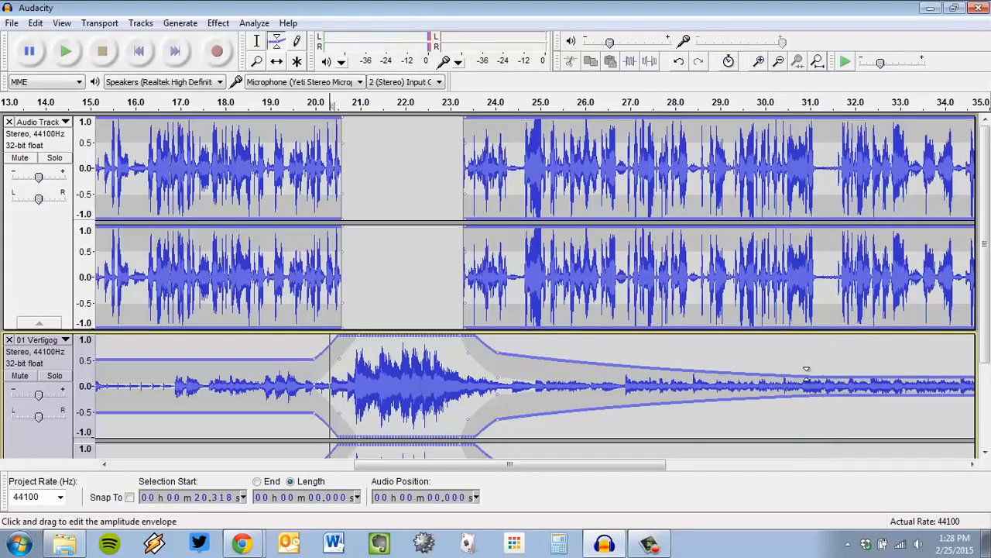
pyautogui.scroll(-3, 65, 344)
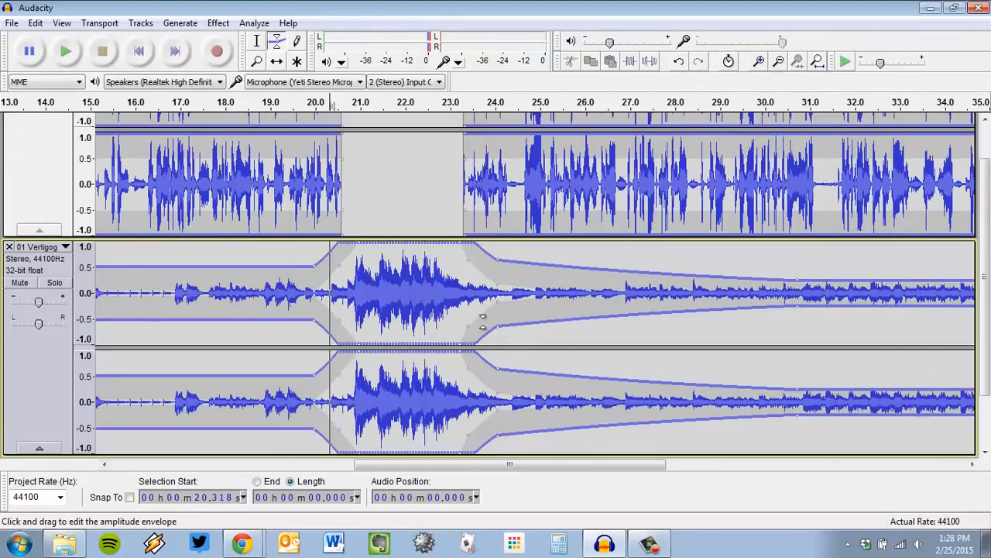
pyautogui.scroll(3, 482, 320)
pyautogui.scroll(-3, 511, 305)
pyautogui.scroll(3, 510, 304)
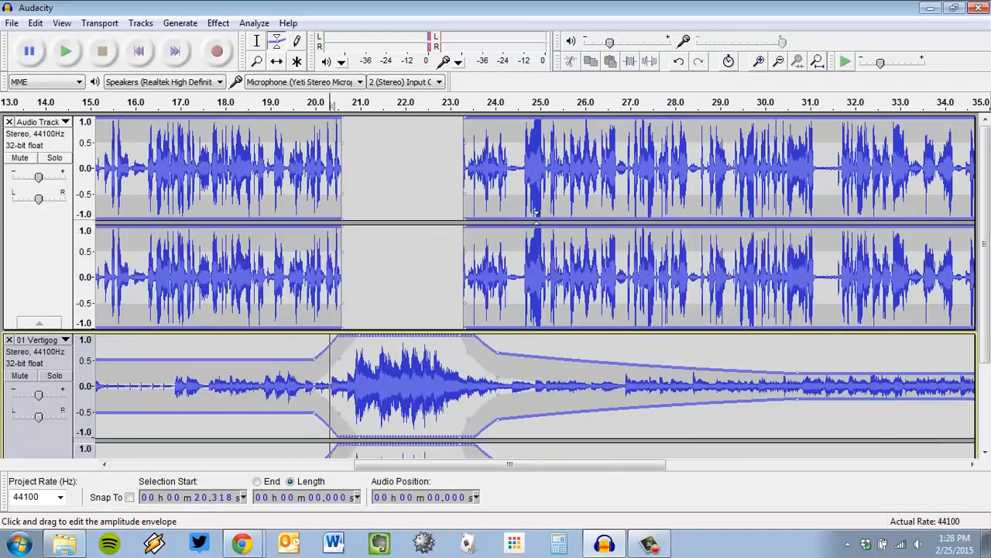
# With the Selection tool, select the music from about 17.9 s to 30.1 s, and the narration from 21.5 s to 31 s
pyautogui.click(258, 41)
pyautogui.click(258, 40)
pyautogui.scroll(-3, 832, 405)
pyautogui.scroll(3, 831, 405)
pyautogui.scroll(-3, 665, 379)
pyautogui.moveTo(228, 257); pyautogui.dragTo(771, 279)
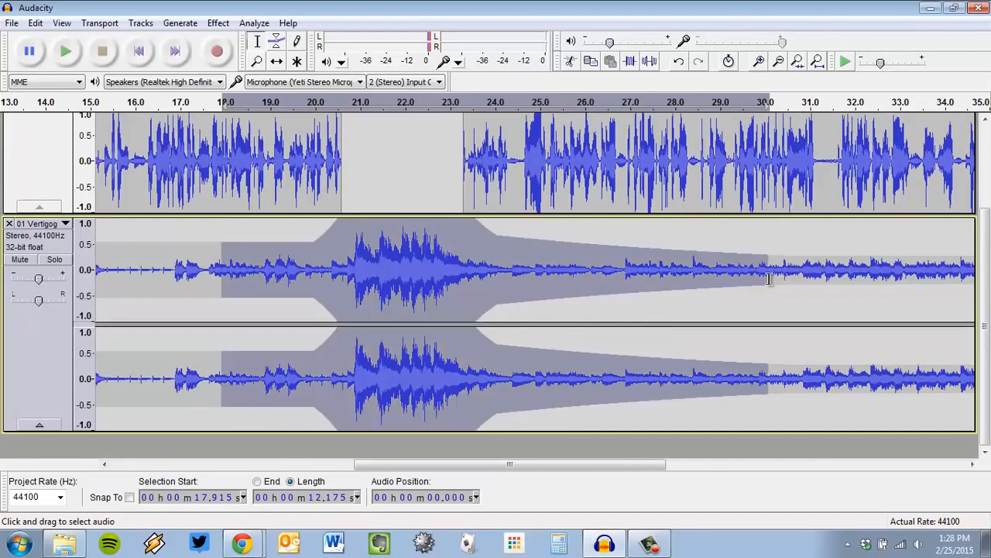
pyautogui.scroll(3, 635, 286)
pyautogui.moveTo(383, 159); pyautogui.dragTo(809, 194)
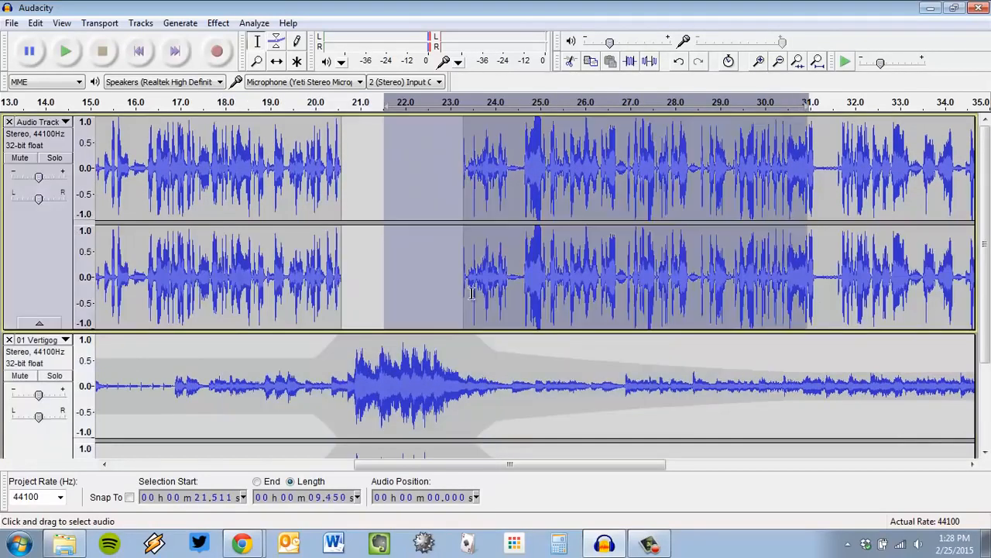
# Select the whole narration track, switch the selection to the whole music track, and look through the available effects
pyautogui.click(58, 275)
pyautogui.scroll(-2, 47, 310)
pyautogui.click(33, 393)
pyautogui.scroll(2, 354, 281)
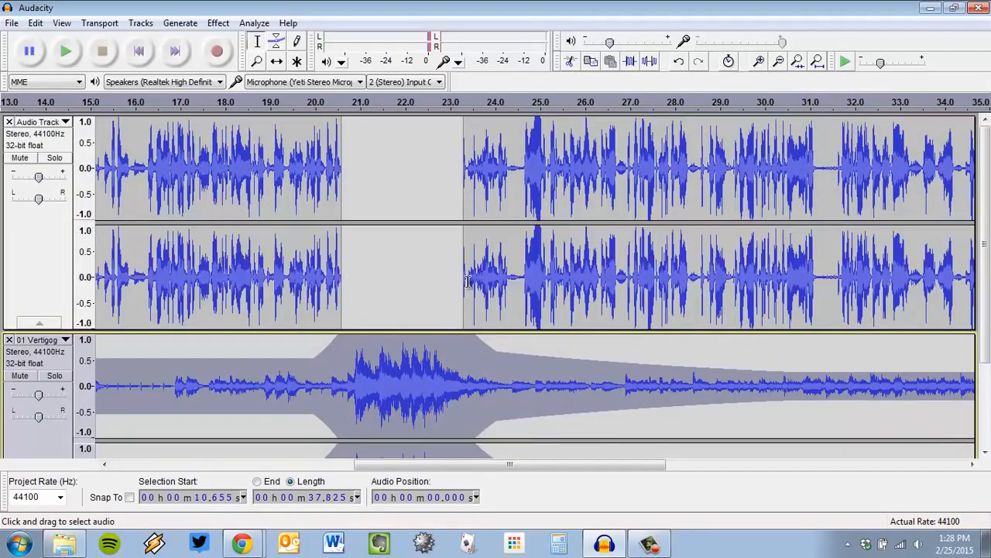
pyautogui.click(216, 23)
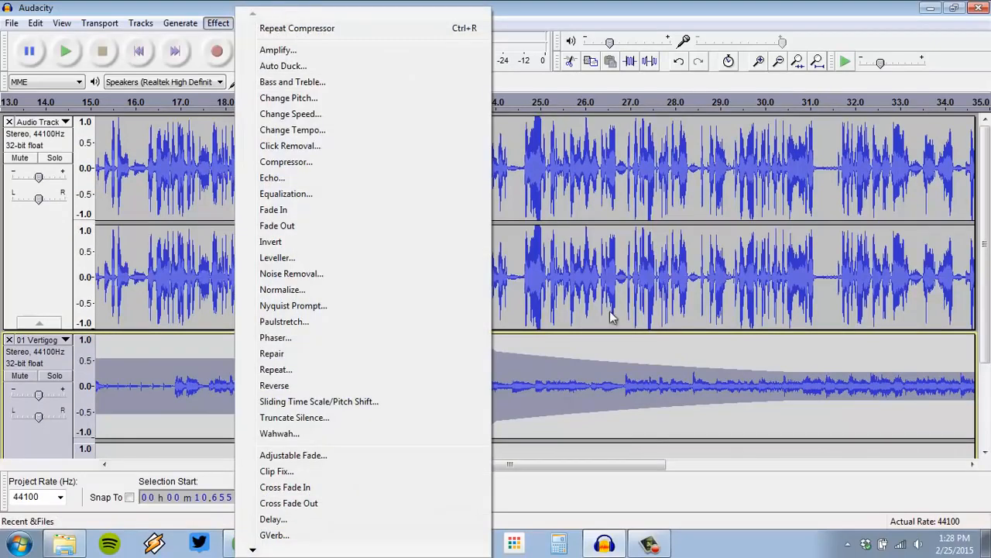
pyautogui.click(656, 392)
pyautogui.scroll(-2, 620, 383)
pyautogui.scroll(2, 559, 415)
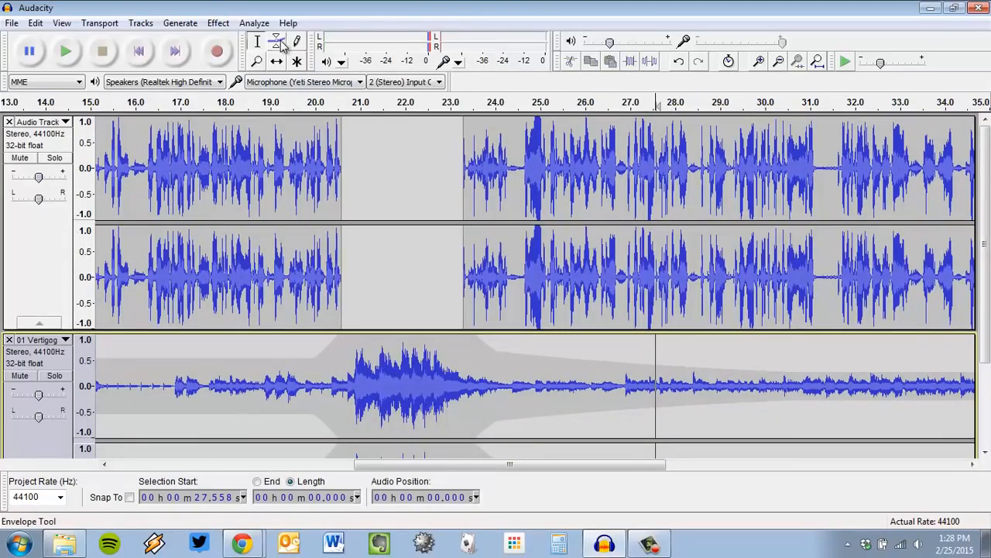
pyautogui.click(721, 391)
pyautogui.scroll(-2, 709, 403)
pyautogui.scroll(2, 704, 409)
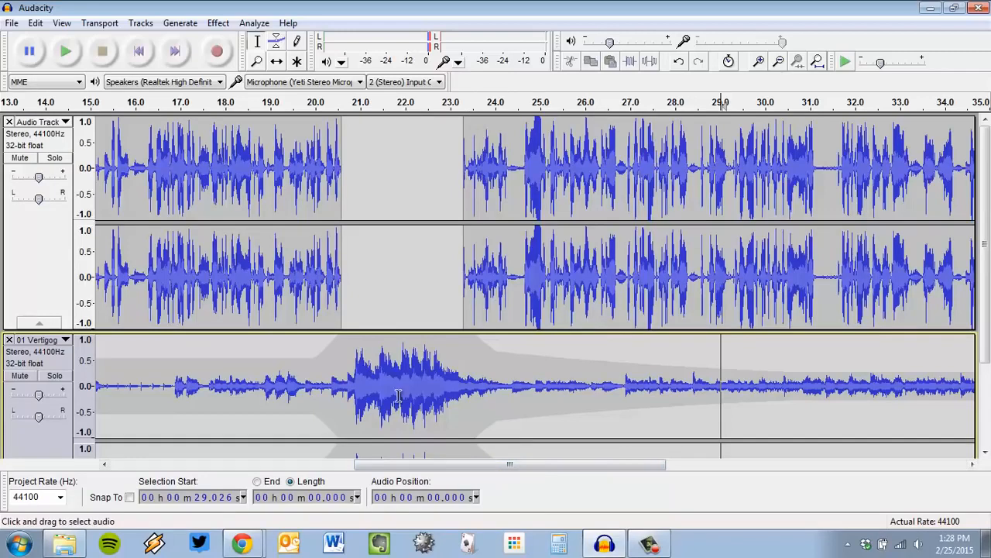
pyautogui.scroll(-3, 593, 310)
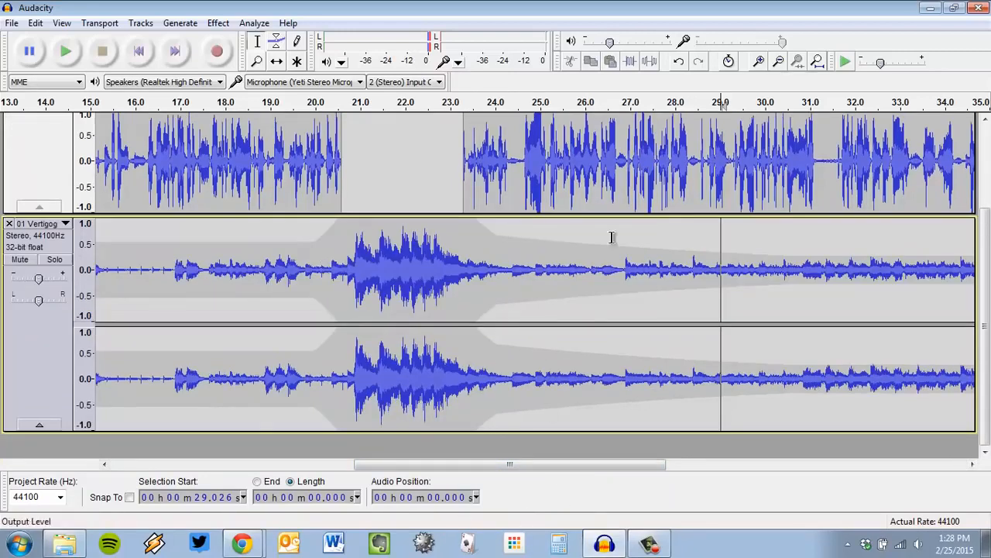
# Fit the full length of the project in the window
pyautogui.click(67, 26)
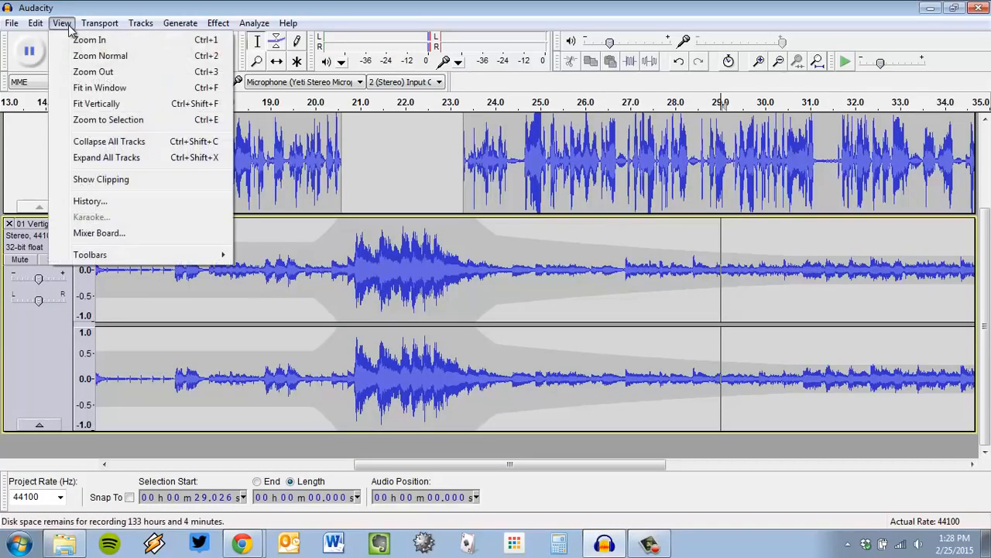
pyautogui.click(121, 90)
pyautogui.scroll(-2, 412, 250)
pyautogui.scroll(2, 460, 364)
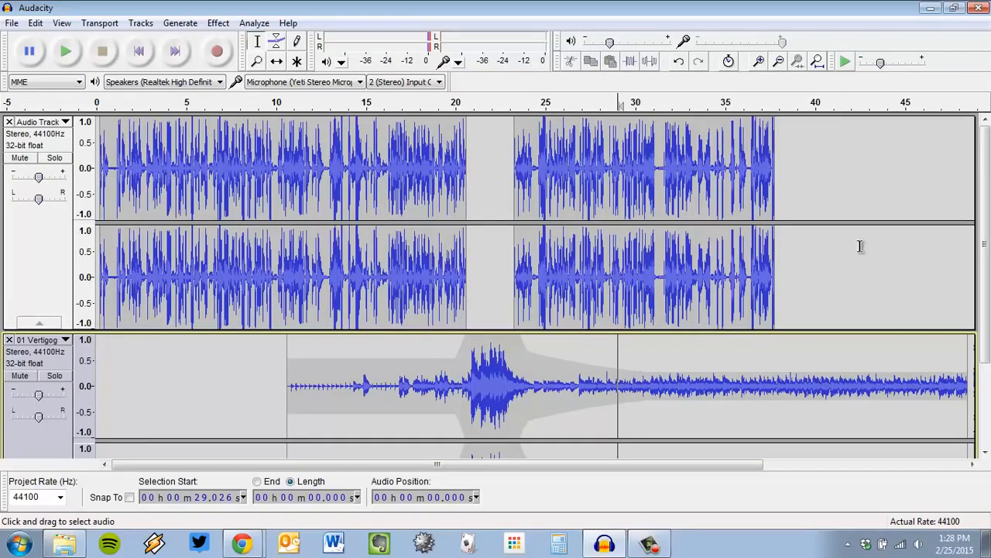
pyautogui.scroll(3, 891, 271)
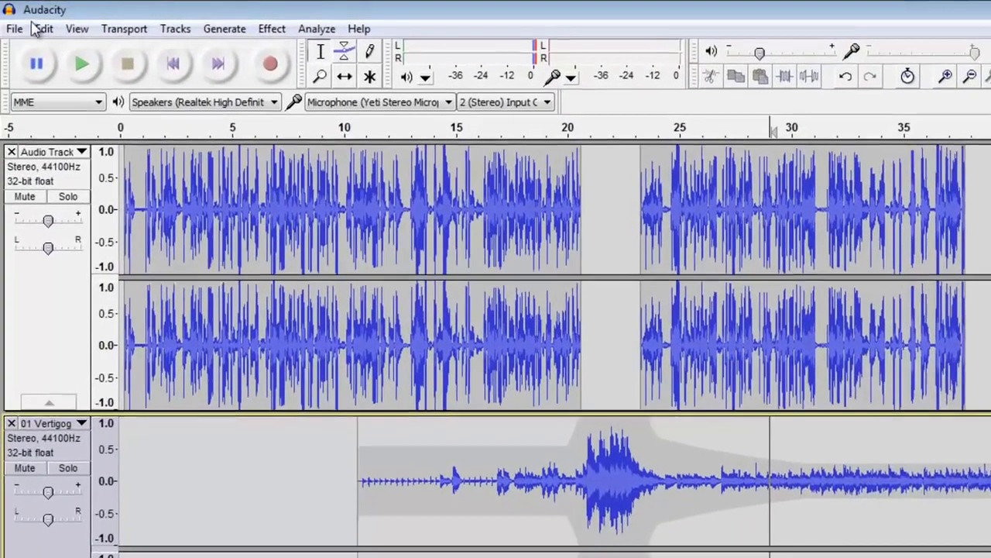
# Save the project on the Desktop as an Audacity project named "test for video"
pyautogui.click(15, 29)
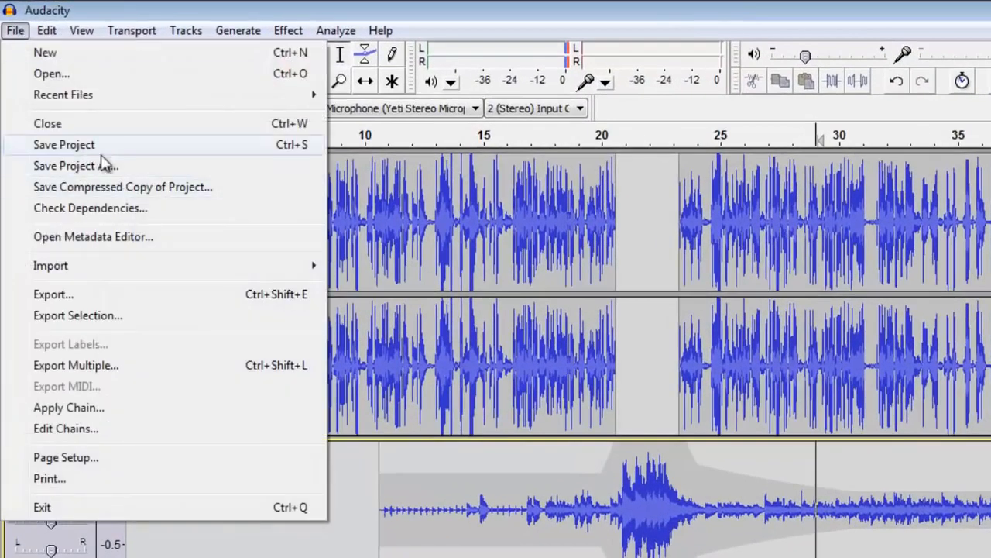
pyautogui.click(94, 174)
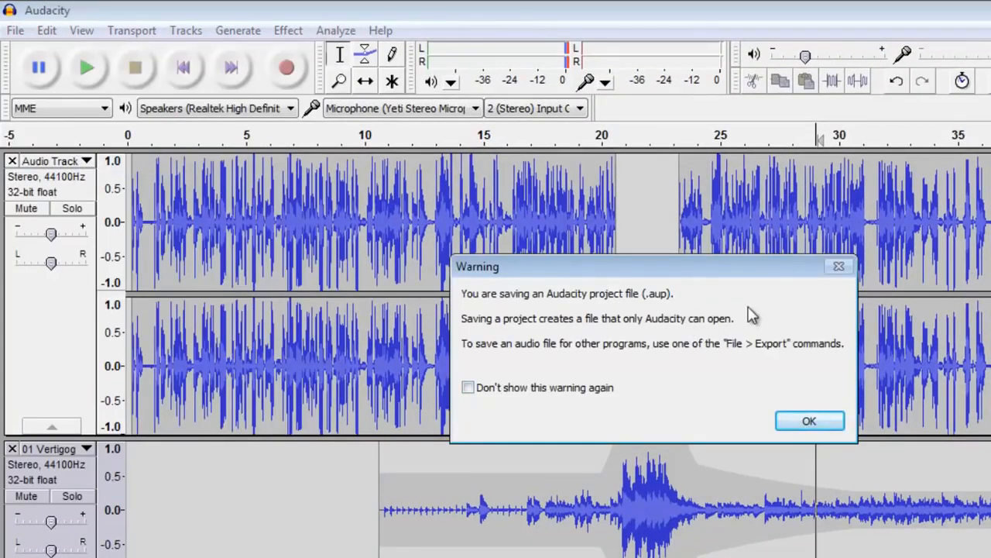
pyautogui.click(805, 422)
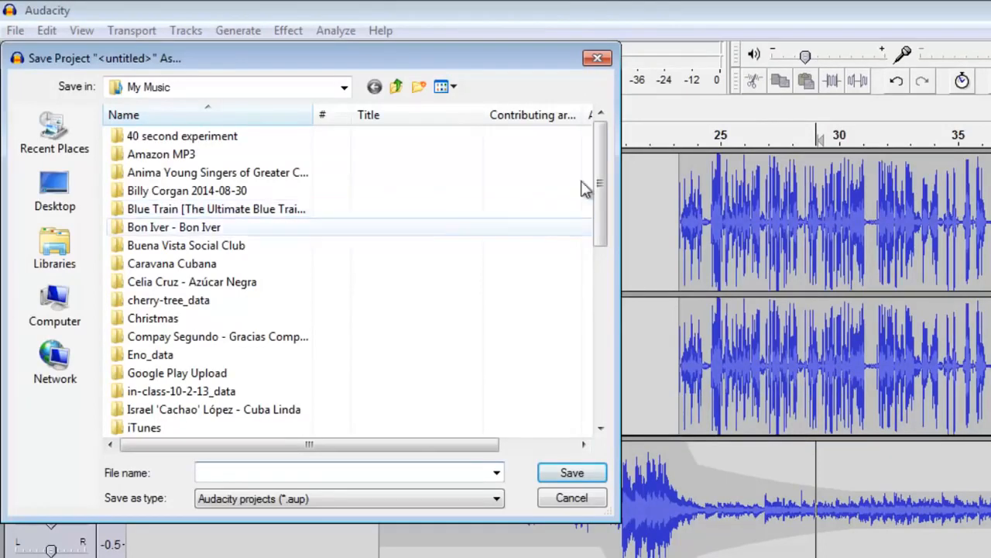
pyautogui.click(54, 198)
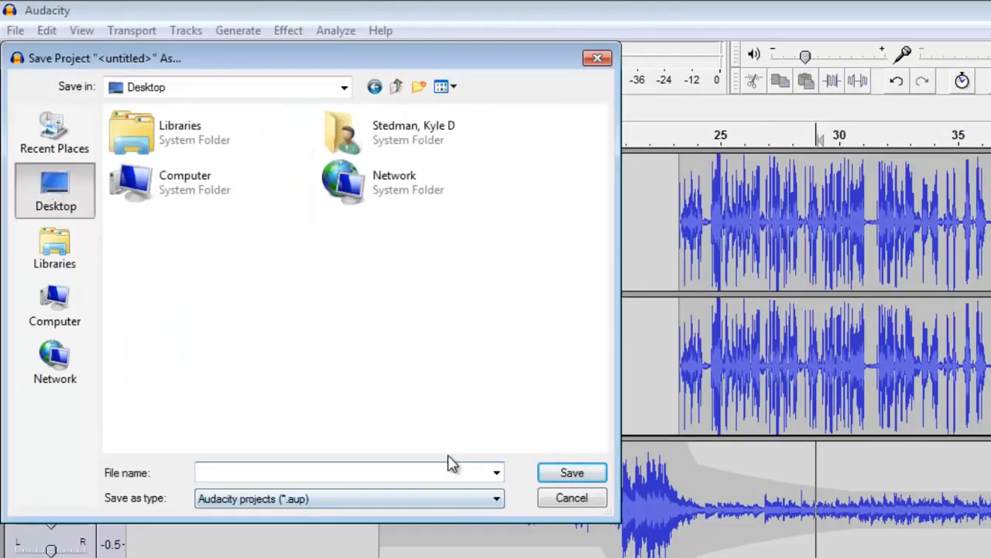
pyautogui.write('test for video')
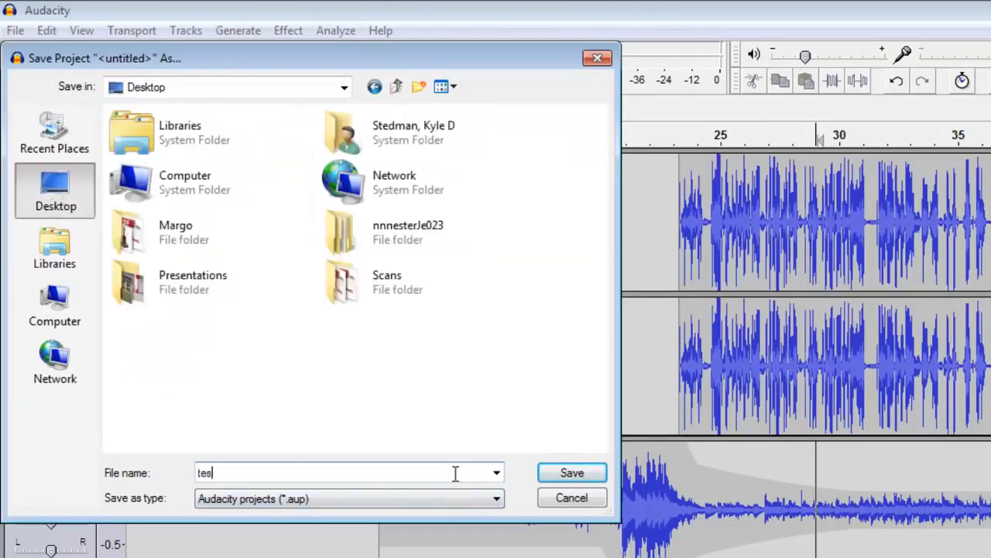
pyautogui.press('Return')
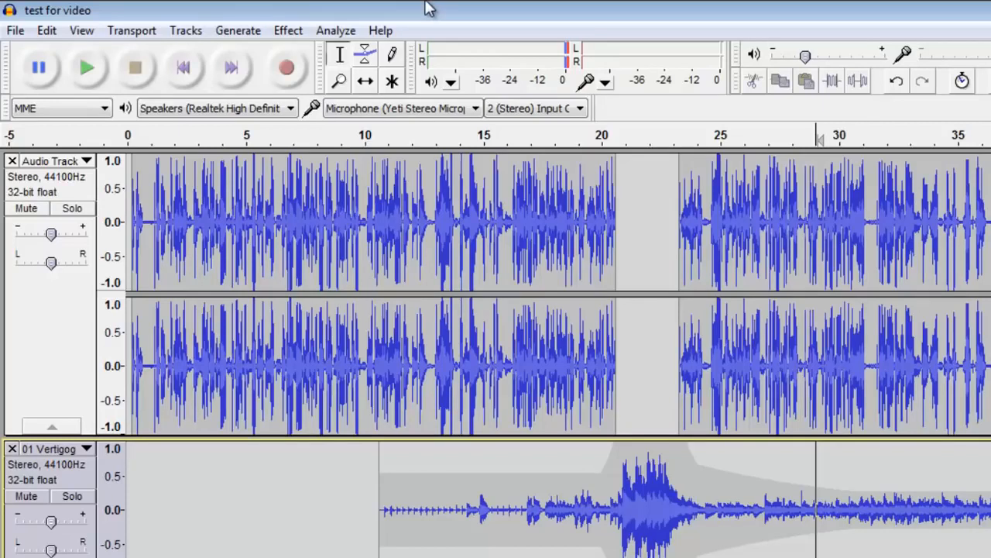
# Set up an export of the project as "test for video" in MP3 Files format on the Desktop
pyautogui.click(13, 31)
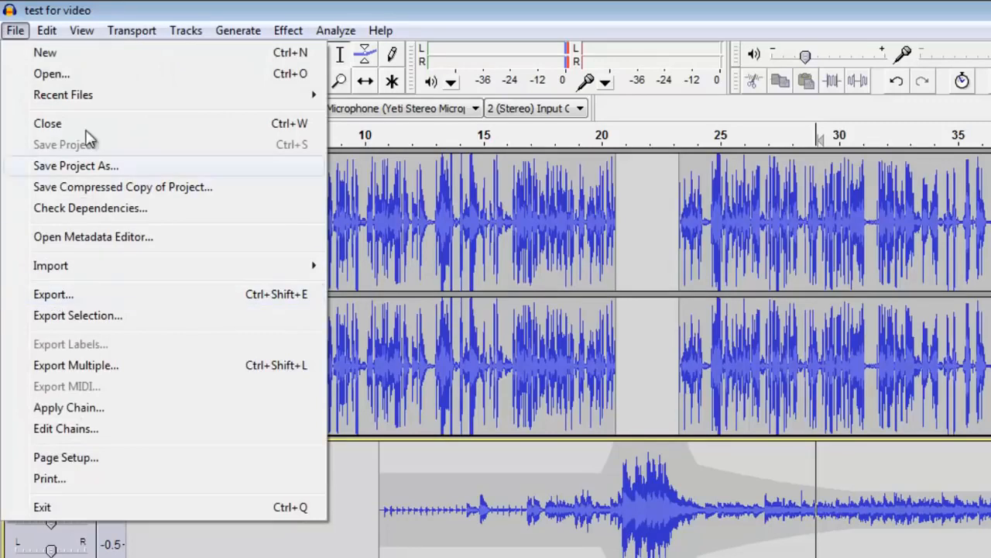
pyautogui.click(139, 296)
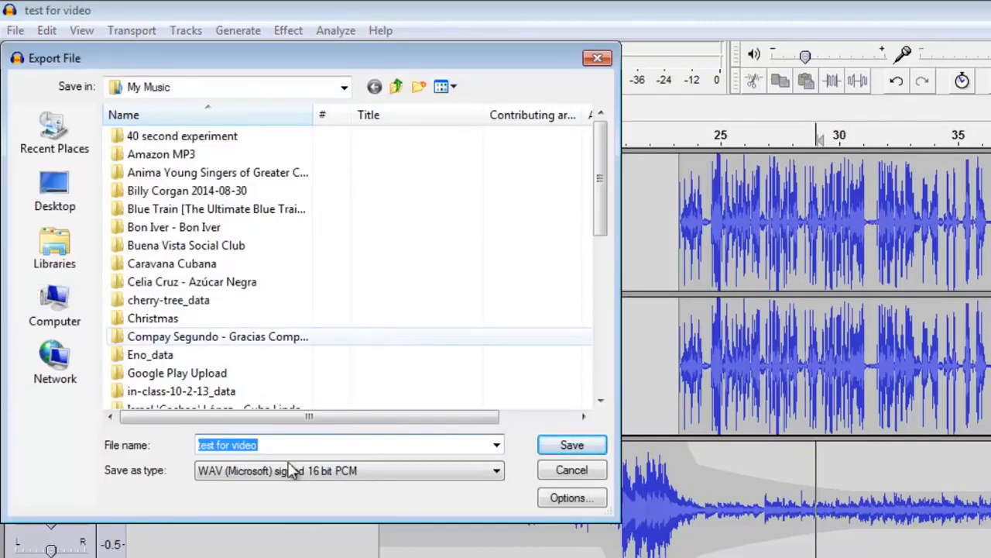
pyautogui.click(491, 474)
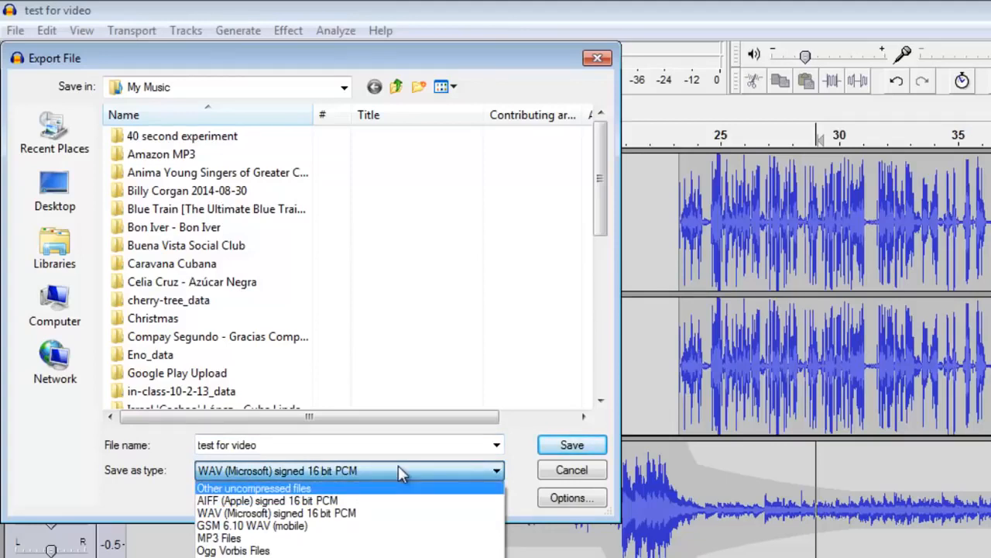
pyautogui.click(357, 550)
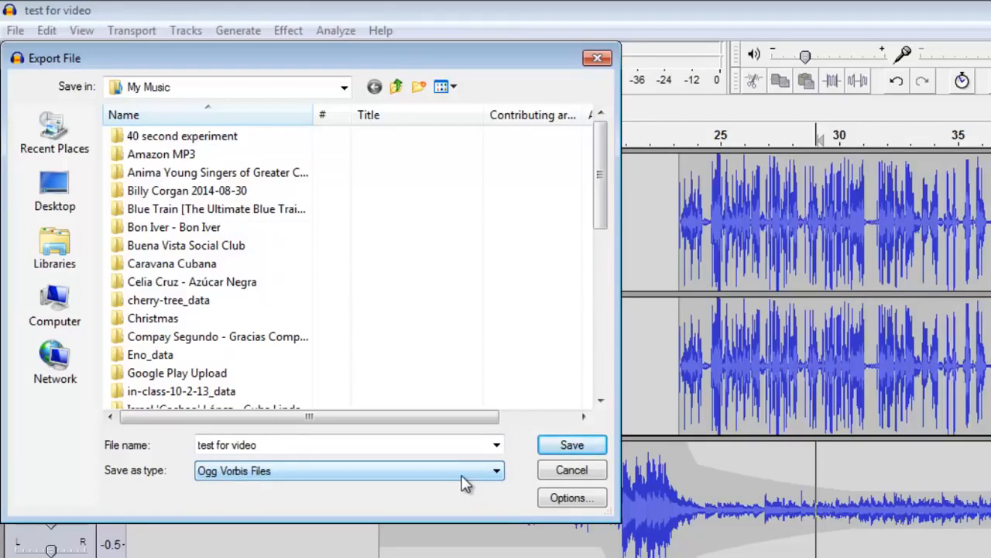
pyautogui.click(465, 481)
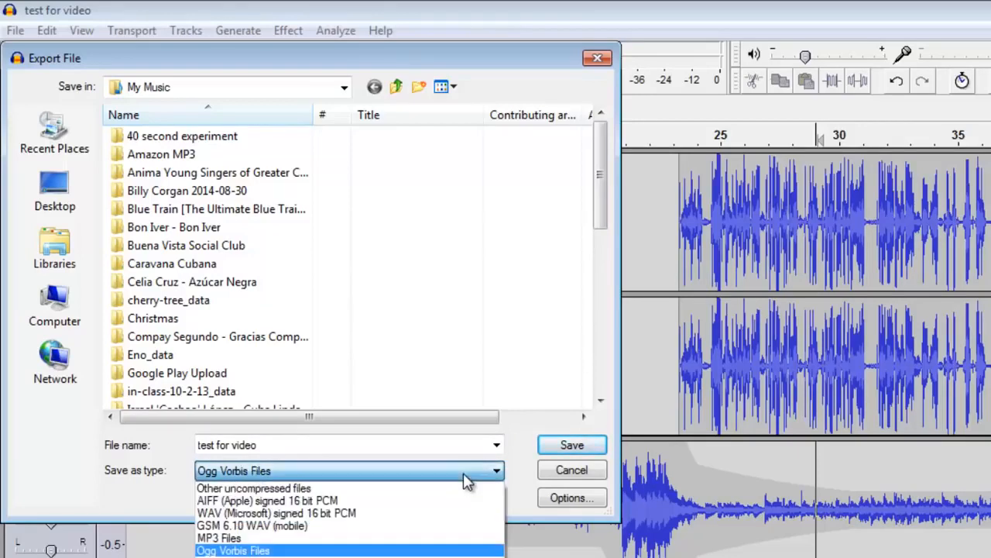
pyautogui.click(259, 538)
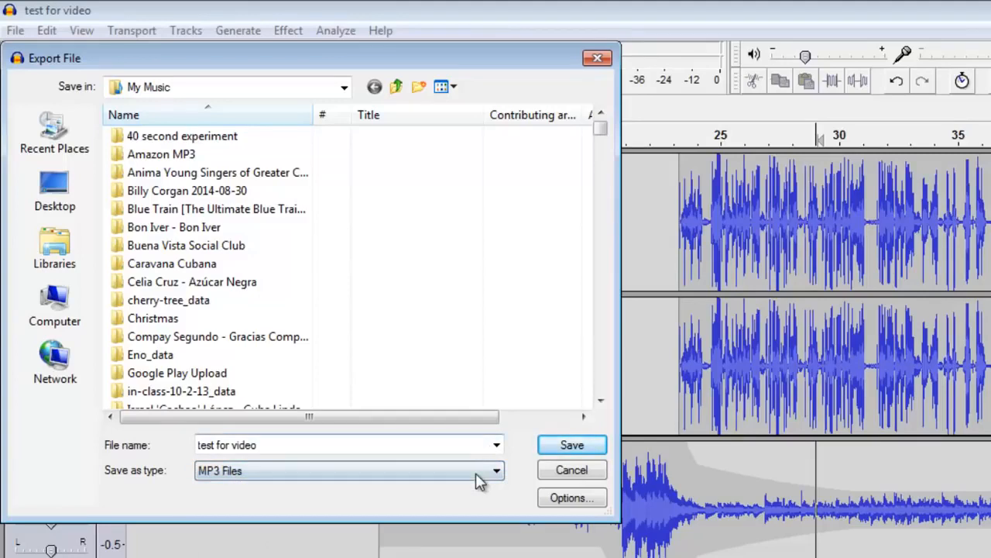
pyautogui.click(409, 471)
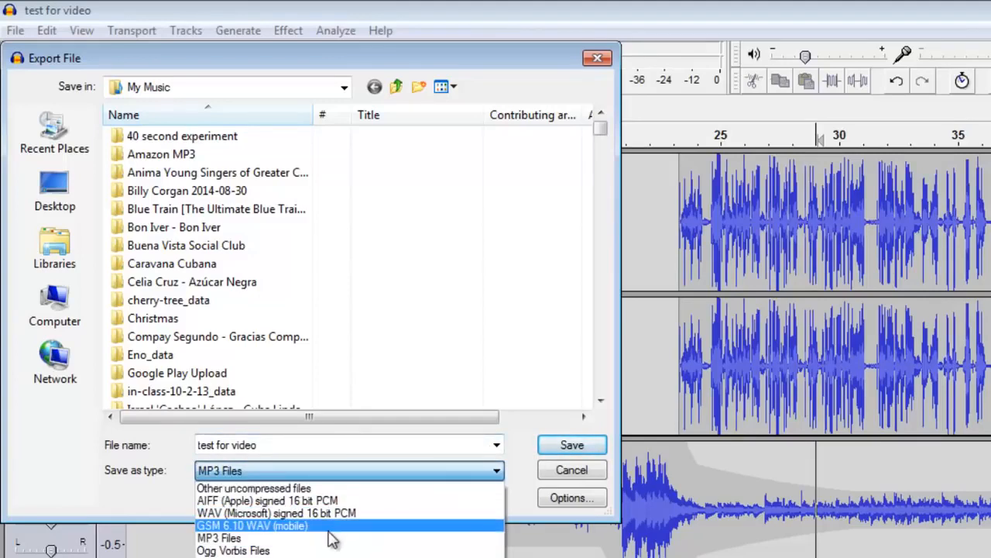
pyautogui.click(332, 537)
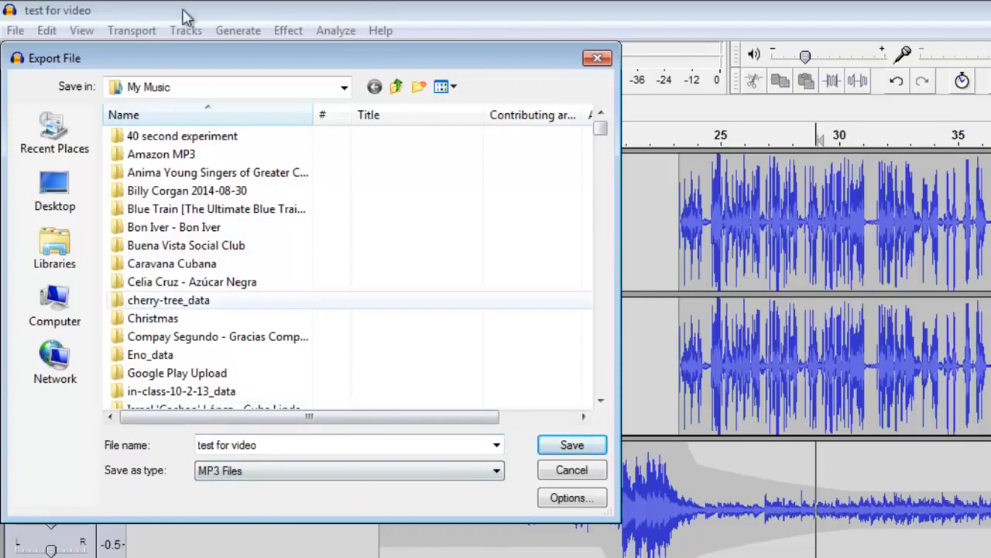
pyautogui.click(80, 185)
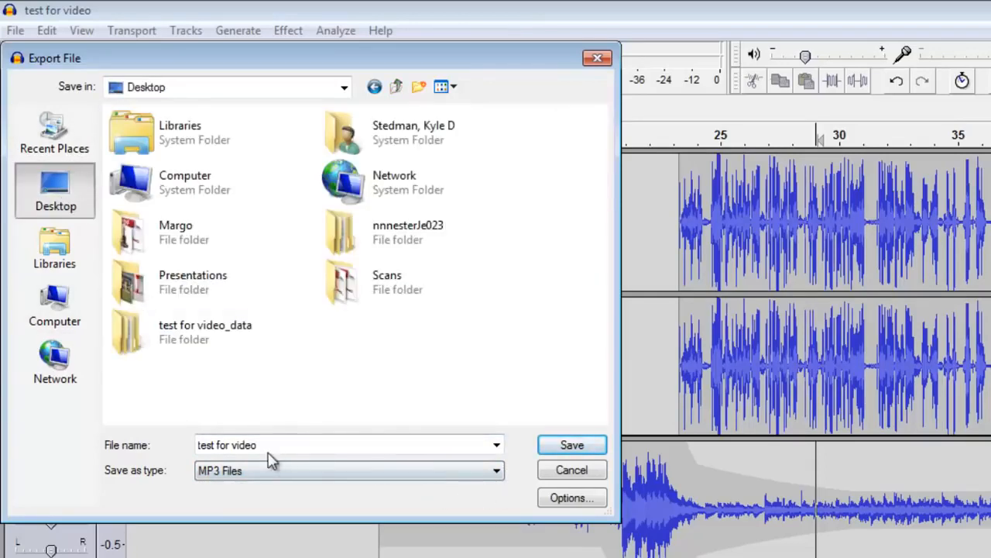
# Set the MP3 export's constant bit rate quality to 320 kbps, and save with the tracks mixed down to two stereo channels
pyautogui.click(567, 499)
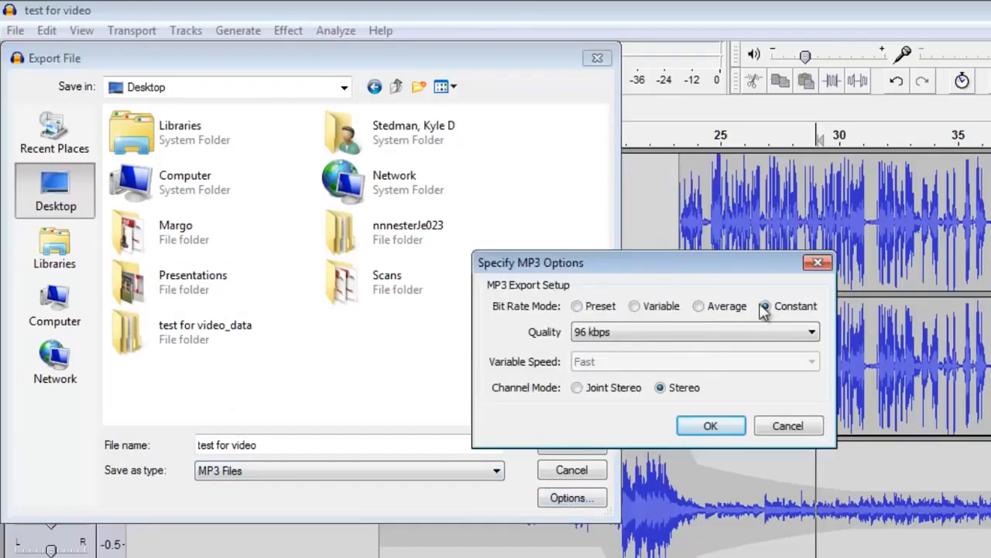
pyautogui.click(677, 331)
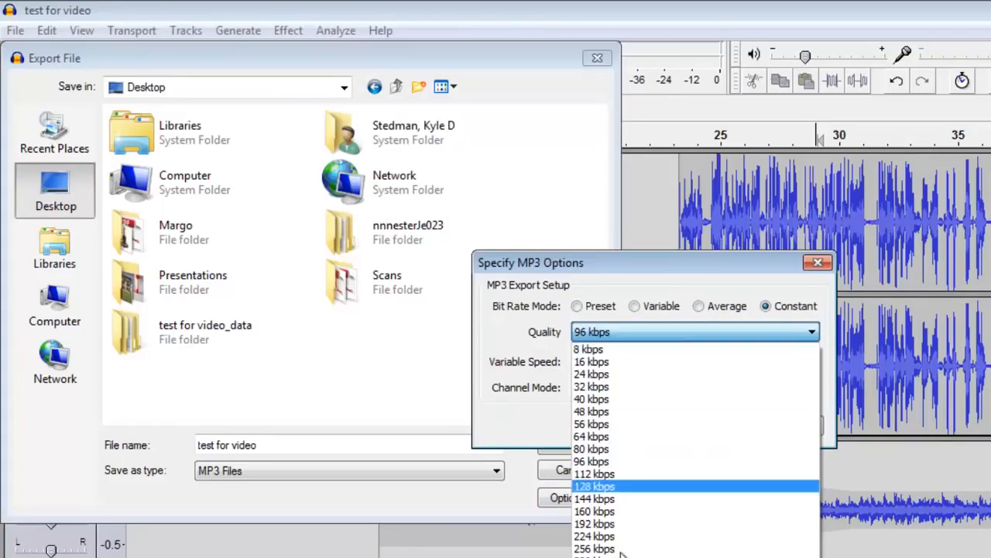
pyautogui.click(612, 555)
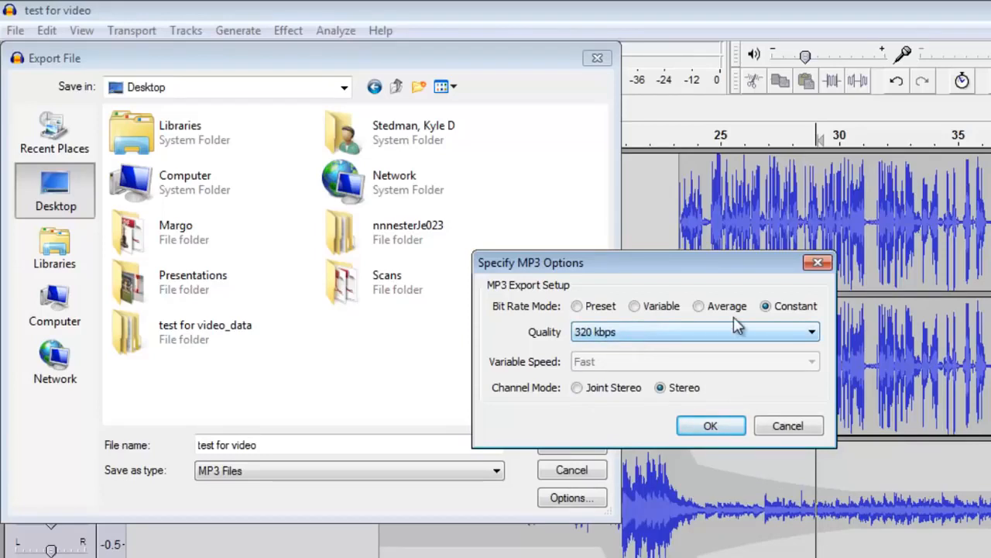
pyautogui.click(705, 425)
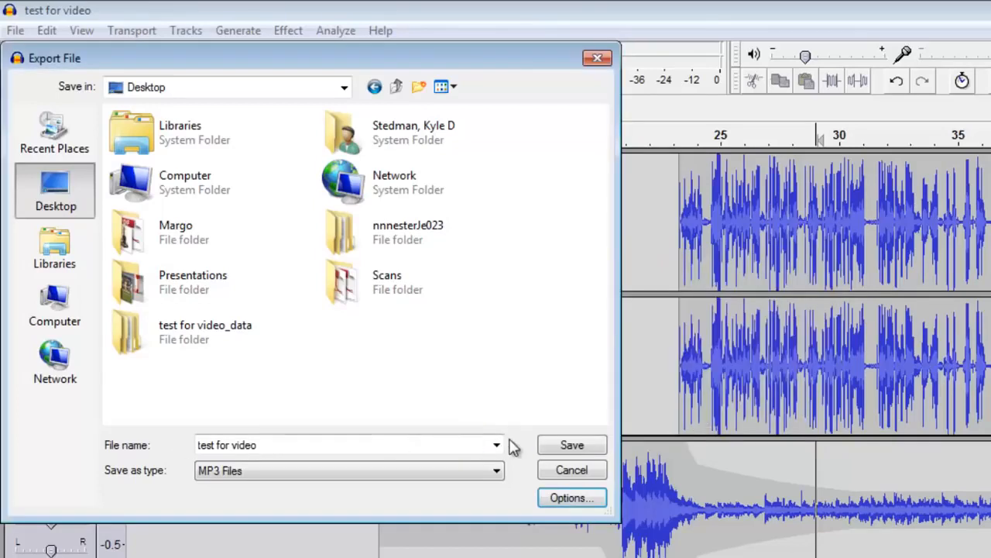
pyautogui.click(572, 445)
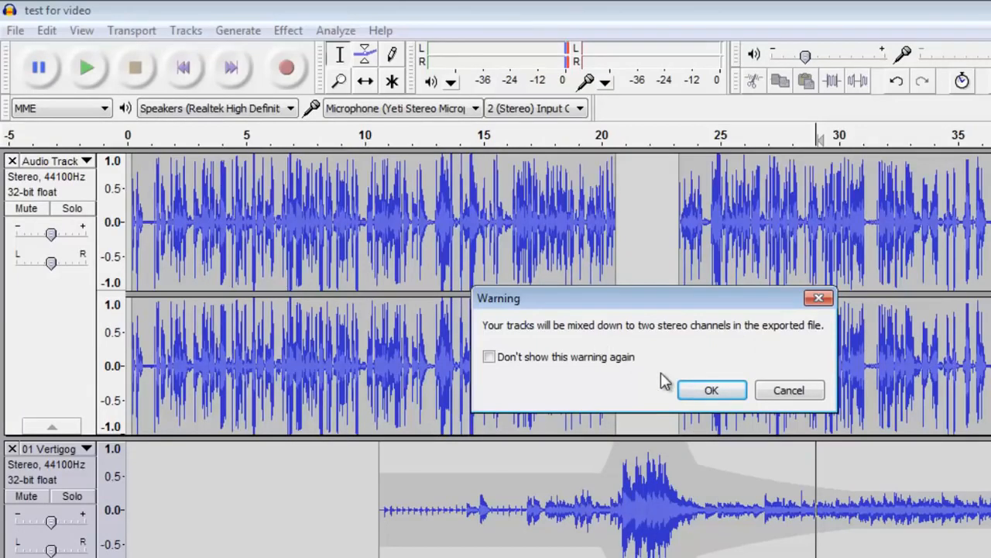
pyautogui.click(711, 388)
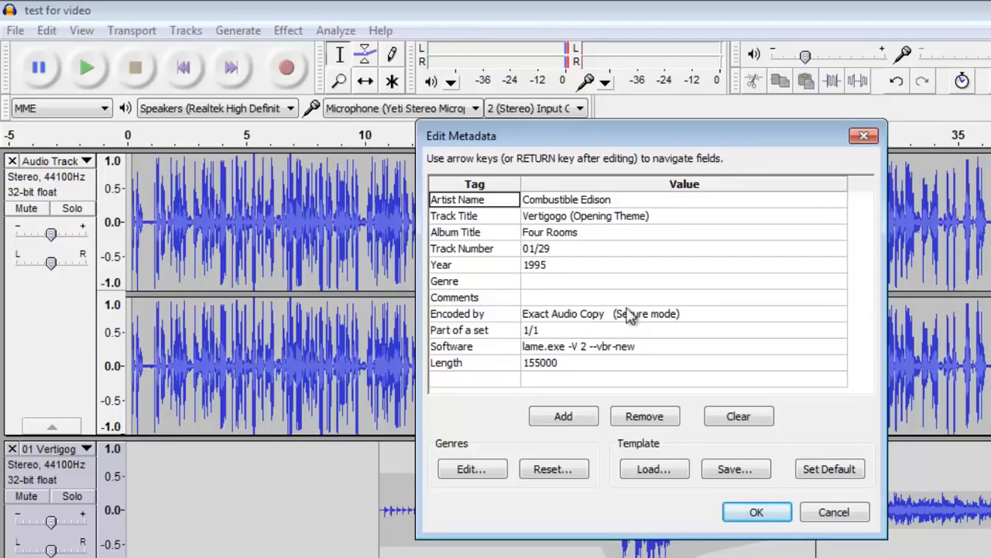
# Clear all the song metadata carried over from the imported music
pyautogui.click(584, 201)
pyautogui.click(574, 220)
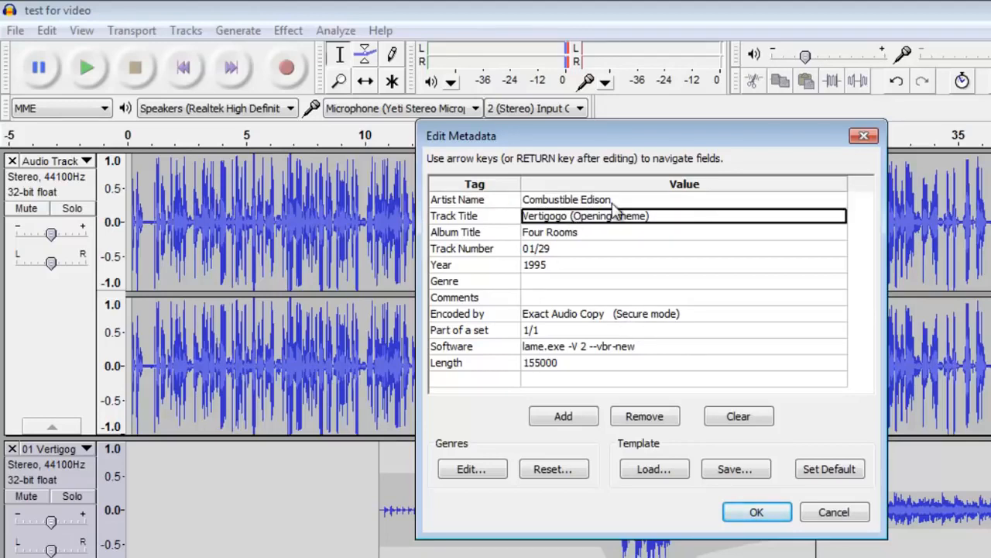
pyautogui.click(728, 419)
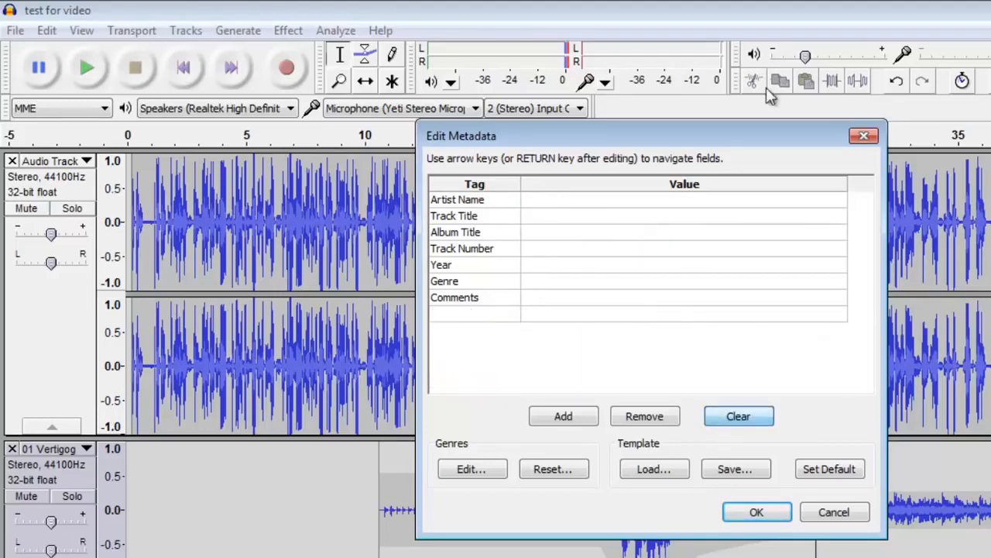
# Enter the creator's full name as the artist name and "Test for Video" as the track title
pyautogui.click(661, 205)
pyautogui.write('Kyle Stedman')
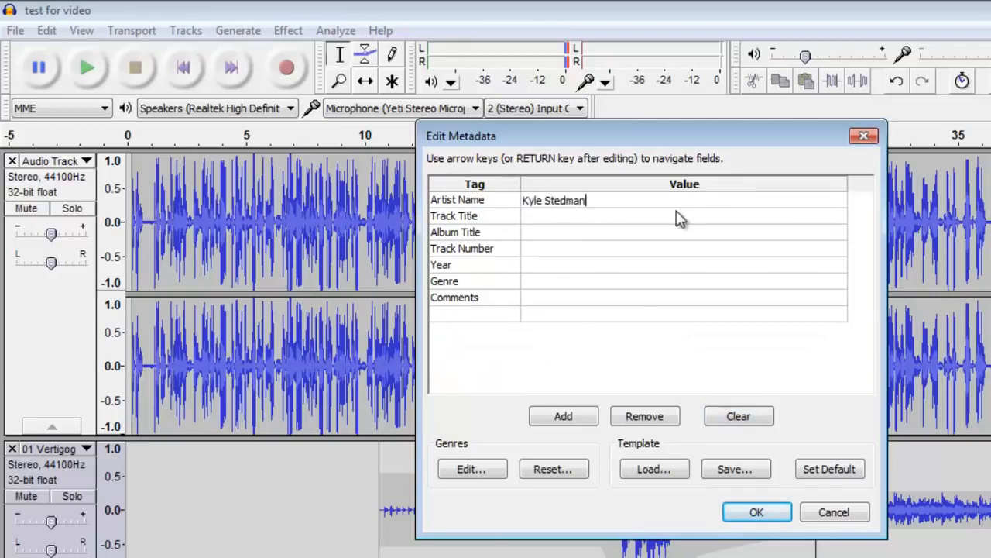
pyautogui.press('Return')
pyautogui.click(676, 219)
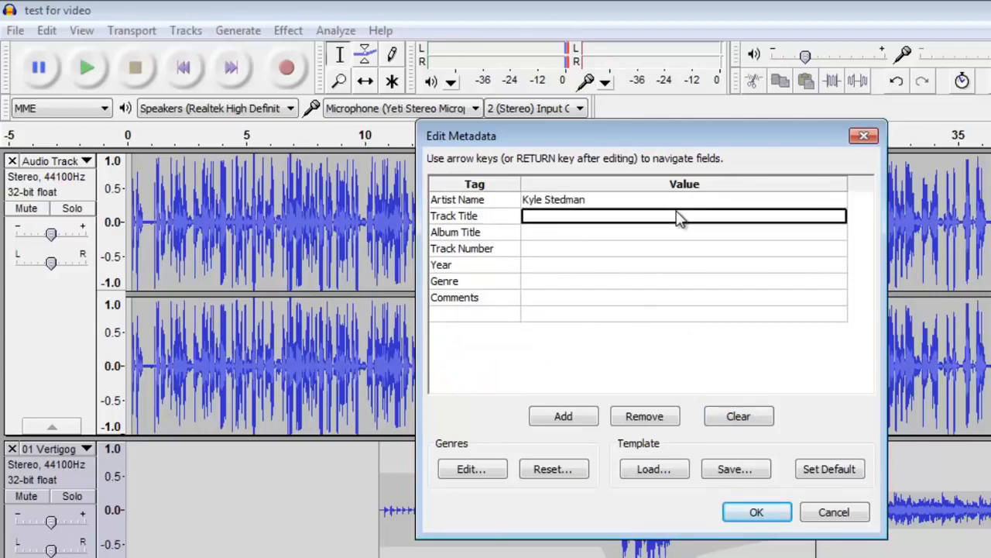
pyautogui.write('Test for Video')
pyautogui.press('Return')
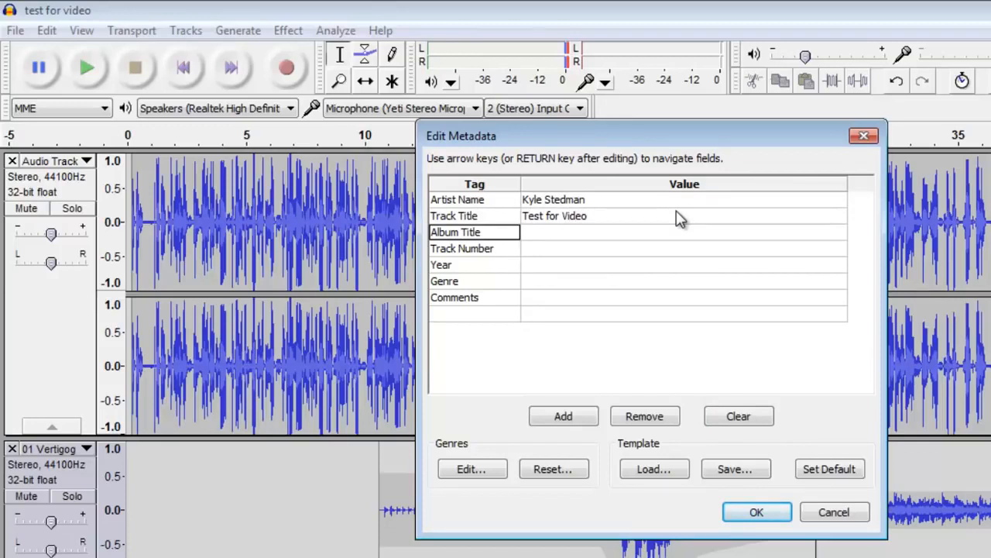
# Set the year to 2015 and the genre to "Audio Testing", and confirm the metadata to export the MP3
pyautogui.click(637, 266)
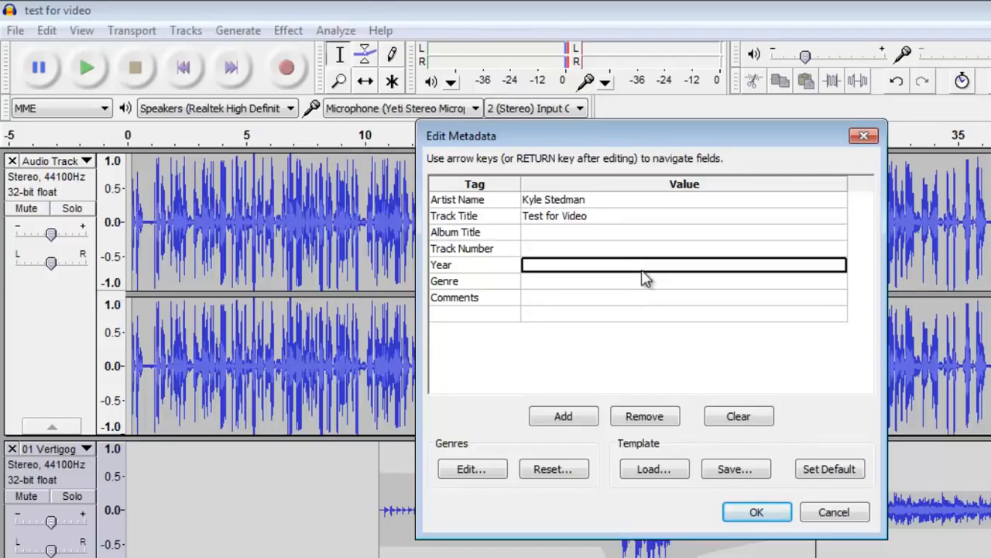
pyautogui.write('2015')
pyautogui.press('Return')
pyautogui.click(638, 280)
pyautogui.write('udio')
pyautogui.press('BackSpace')
pyautogui.press('BackSpace')
pyautogui.press('BackSpace')
pyautogui.press('BackSpace')
pyautogui.write('Audio Testing')
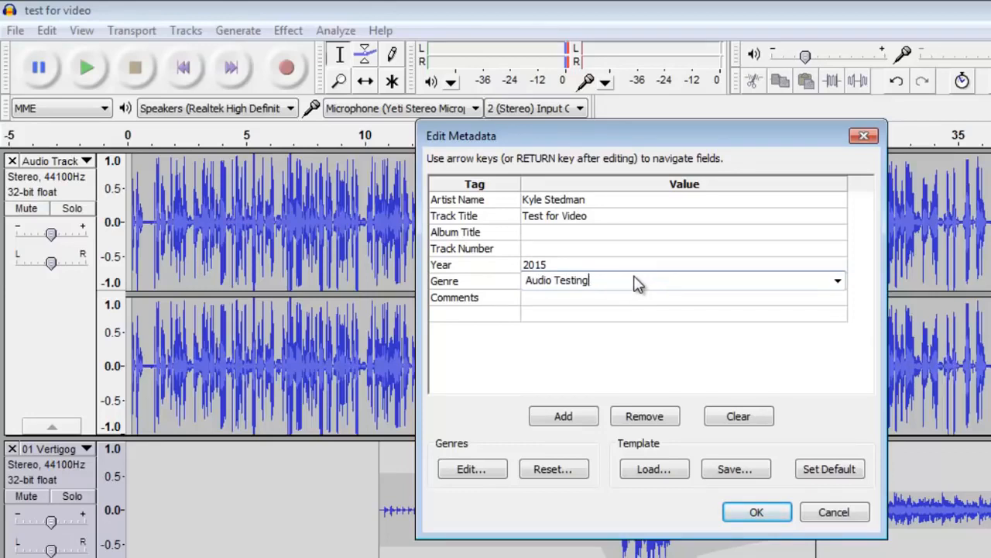
pyautogui.click(560, 292)
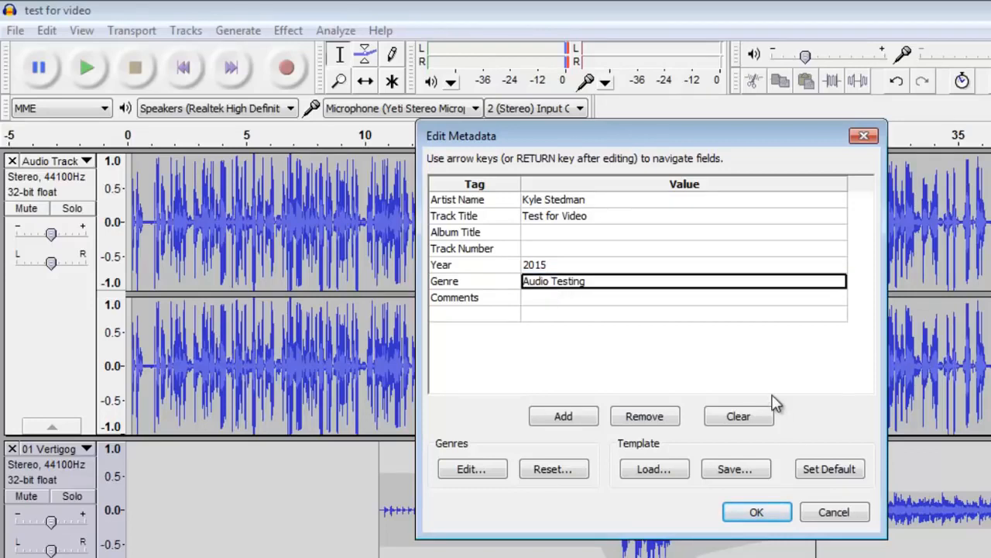
pyautogui.click(755, 512)
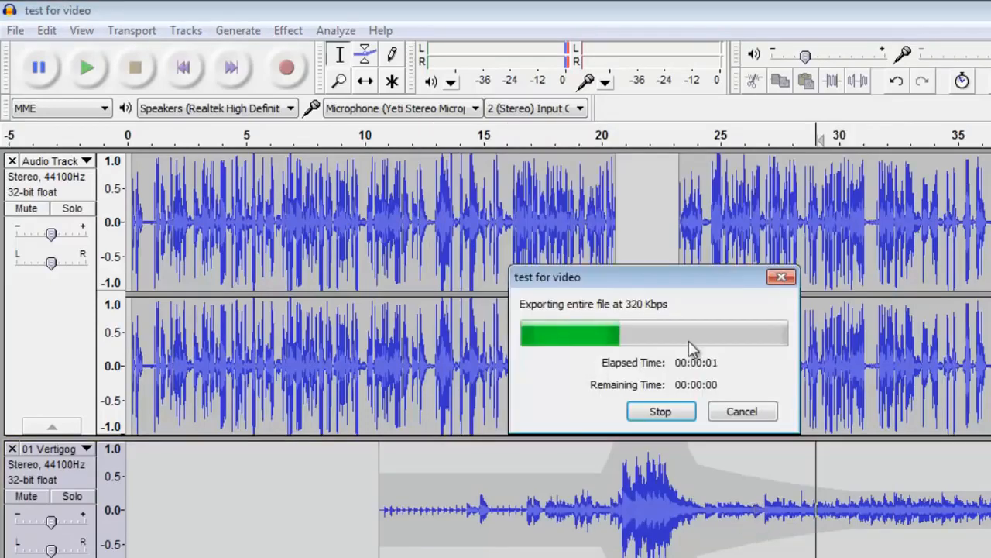